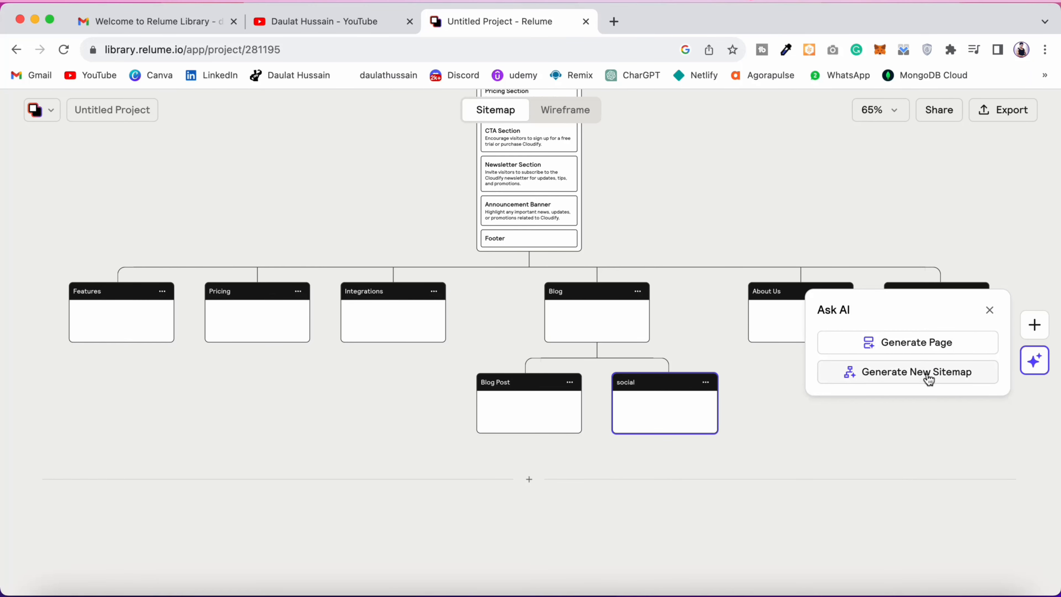
# Step: Generate a new sitemap with the AI assistant and continue generating all of its remaining pages
pyautogui.click(926, 373)
pyautogui.click(919, 450)
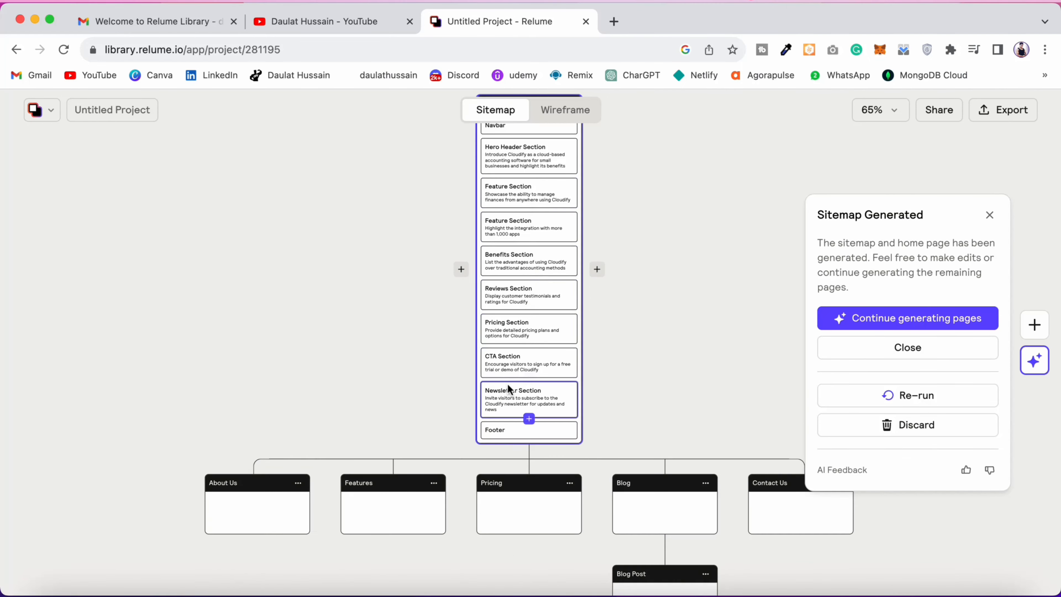
pyautogui.click(936, 321)
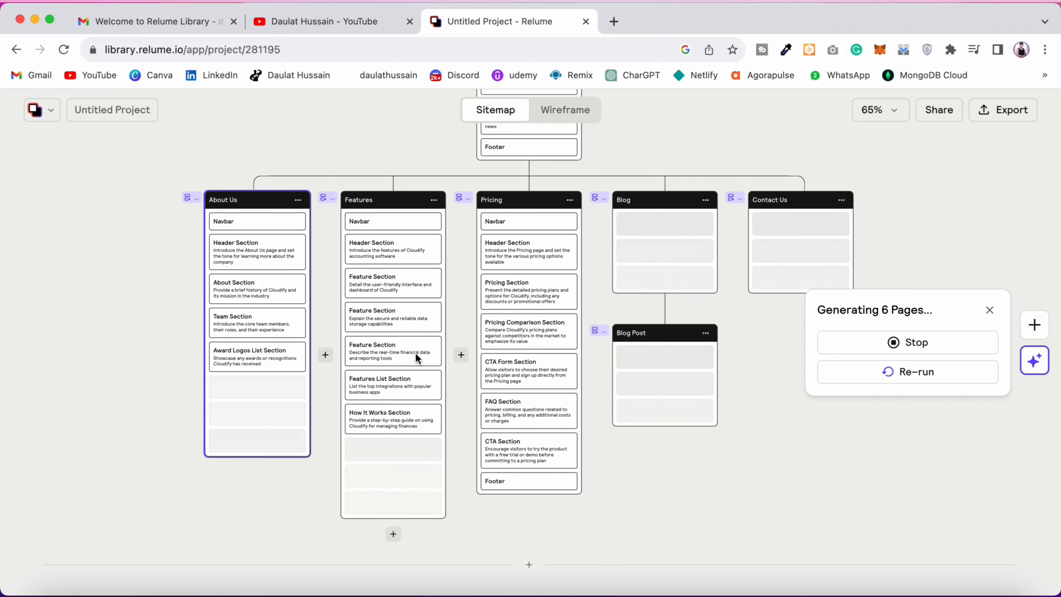
pyautogui.scroll(-3, 446, 348)
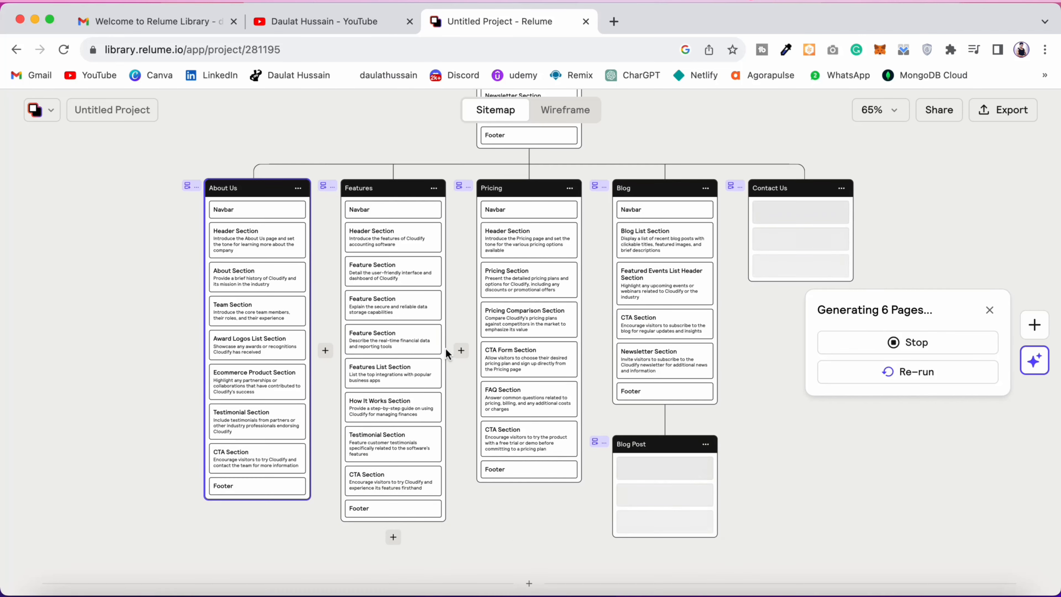
pyautogui.scroll(-8, 447, 350)
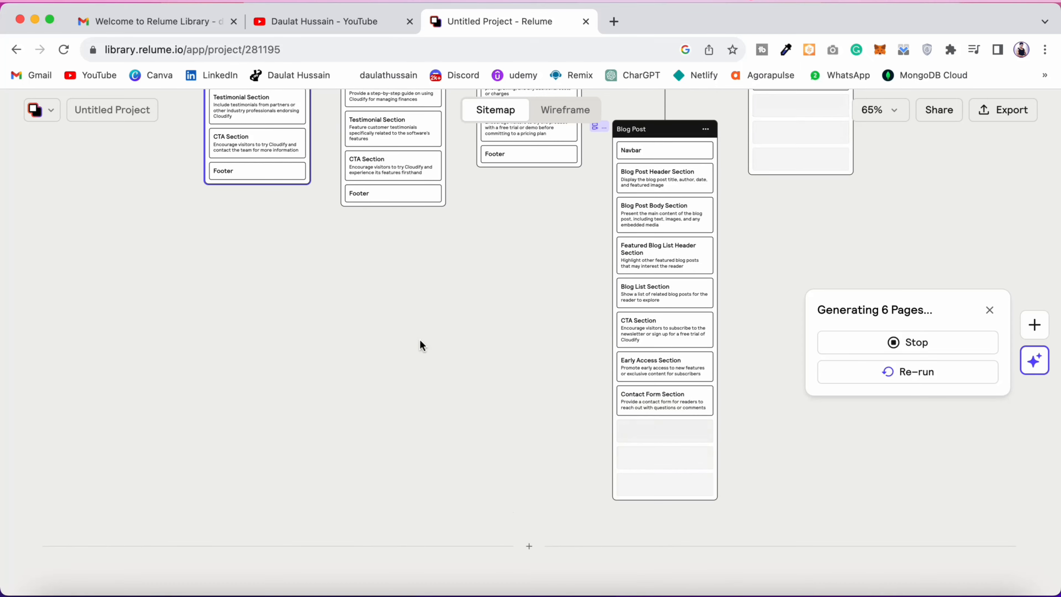
pyautogui.scroll(-10, 419, 338)
pyautogui.scroll(12, 419, 340)
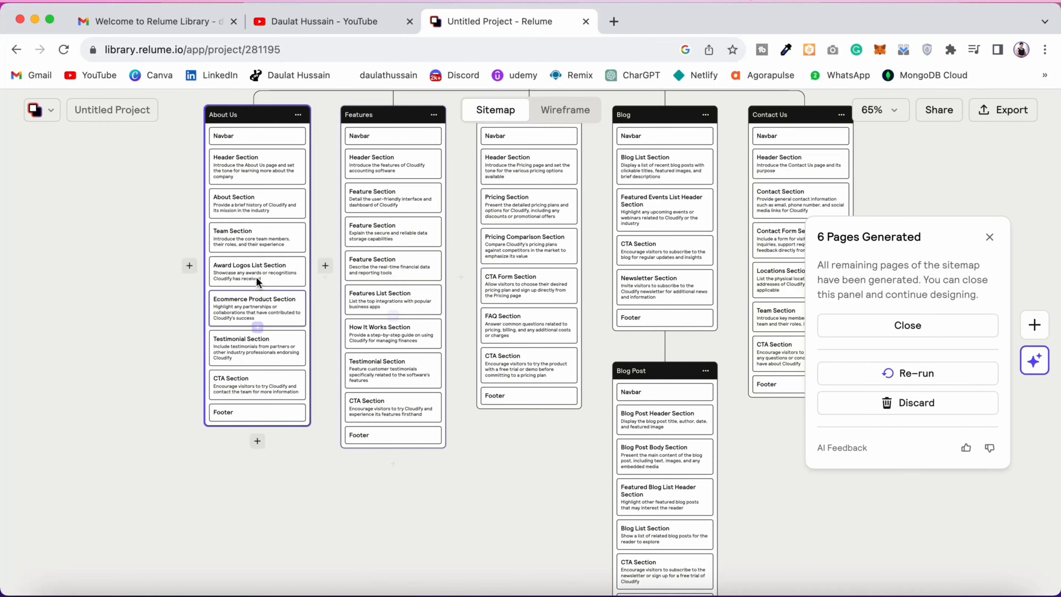
pyautogui.scroll(1, 549, 387)
# Step: Duplicate the About Us page in the generated sitemap
pyautogui.click(298, 203)
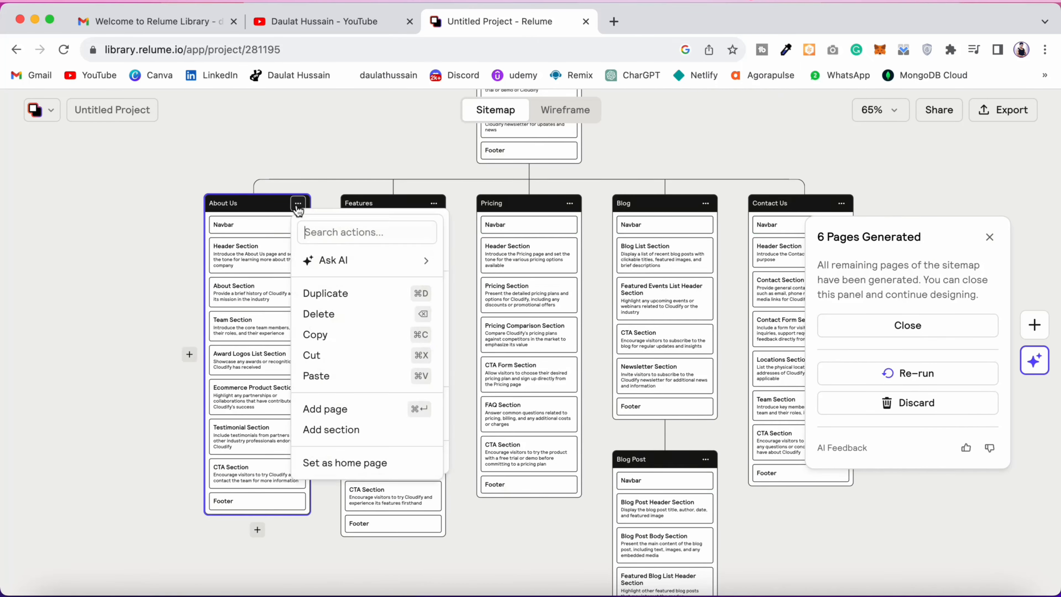
pyautogui.click(321, 291)
pyautogui.moveTo(346, 224)
pyautogui.mouseDown()
pyautogui.moveTo(327, 333)
pyautogui.moveTo(347, 223)
pyautogui.mouseUp()
pyautogui.moveTo(329, 406); pyautogui.dragTo(292, 303)
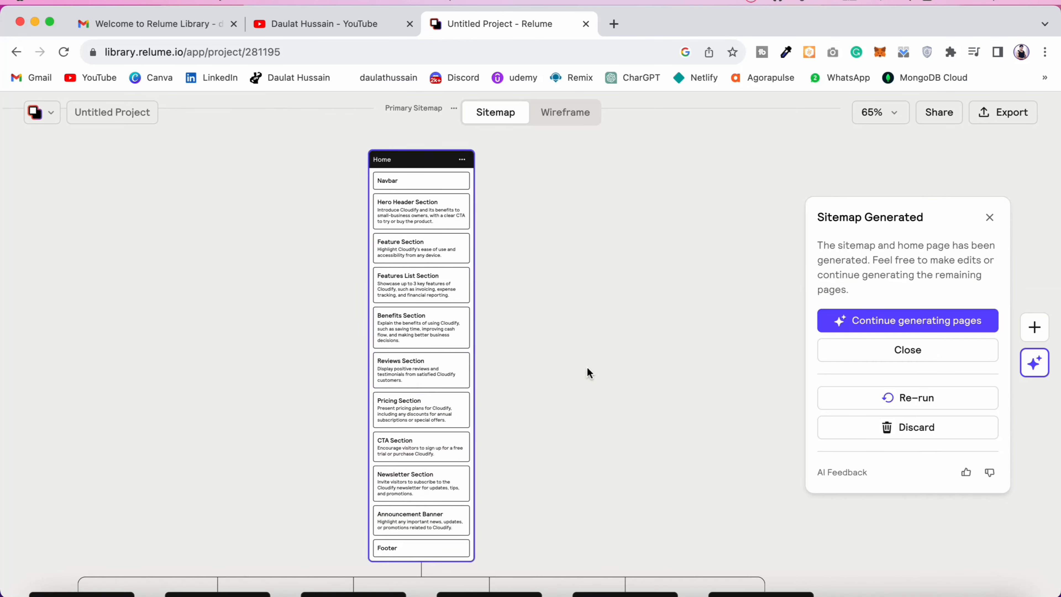
# Step: Add a page named "social" under Blog, beside Blog Post, and request a new AI-generated sitemap
pyautogui.scroll(-3, 588, 373)
pyautogui.scroll(3, 487, 361)
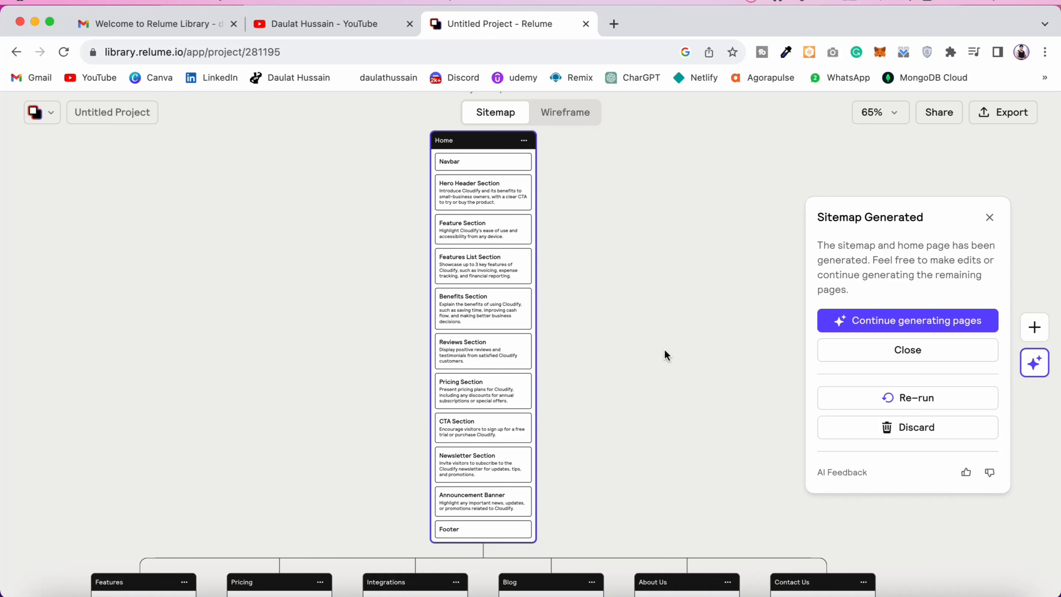
pyautogui.scroll(-8, 702, 384)
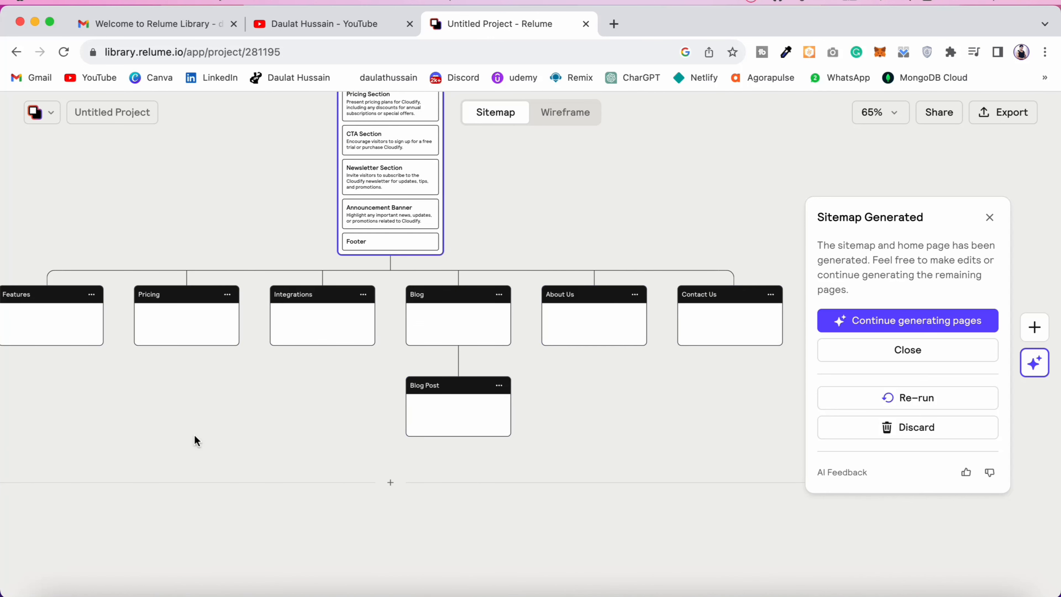
pyautogui.click(597, 405)
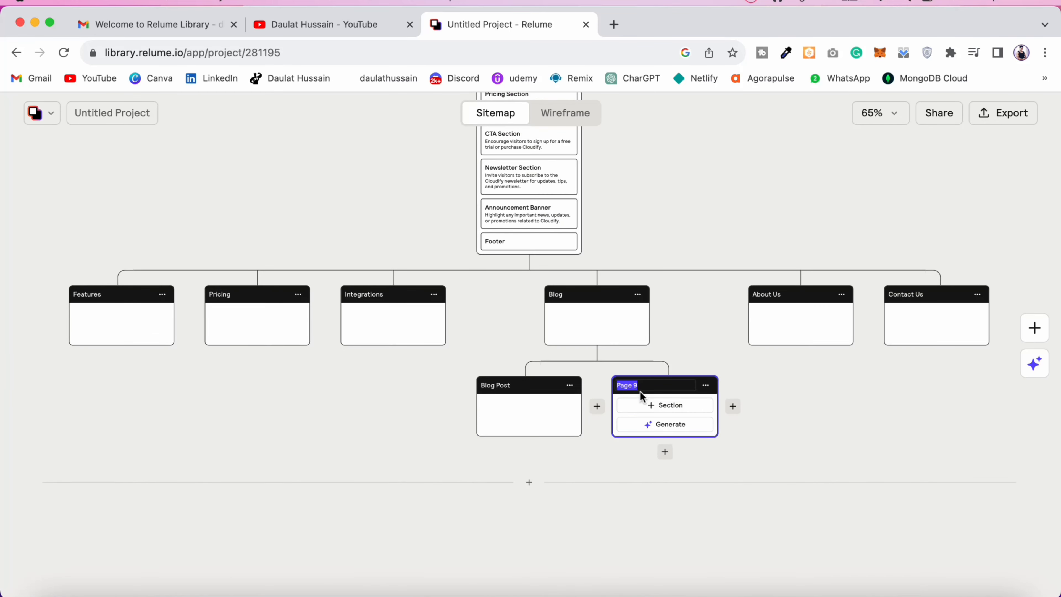
pyautogui.write('social')
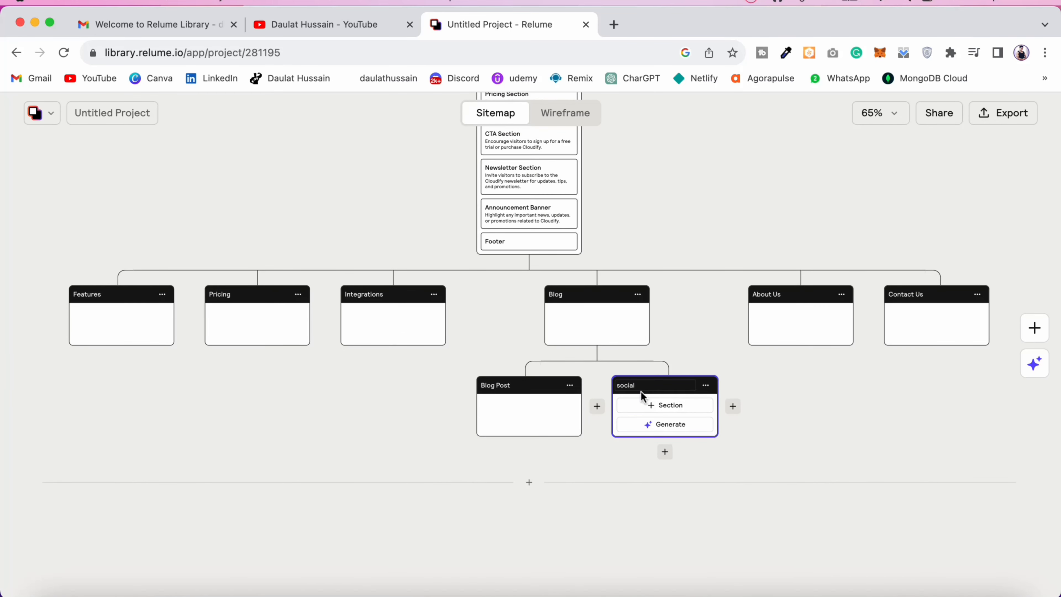
pyautogui.click(1035, 366)
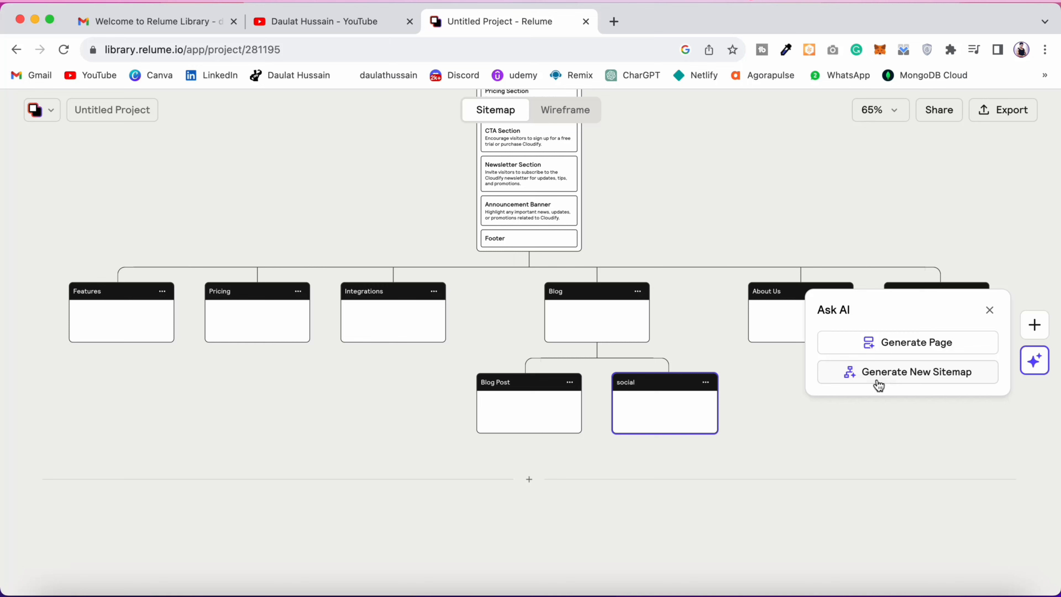
pyautogui.click(923, 373)
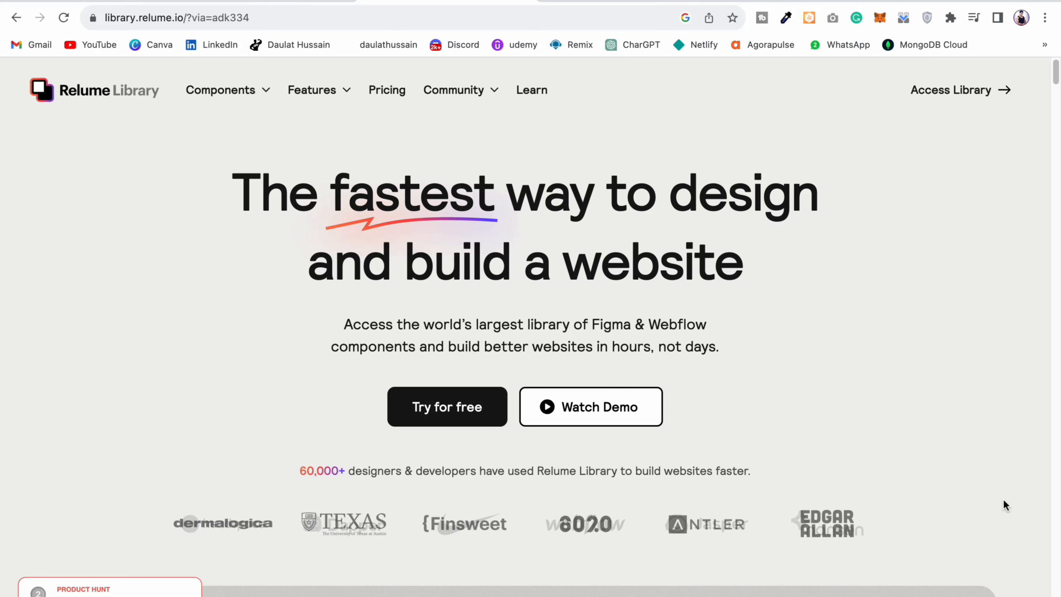
# Step: Look through the Relume Library home page, including its Site Builder preview, component library and Figma Kit sections
pyautogui.scroll(-15, 1004, 499)
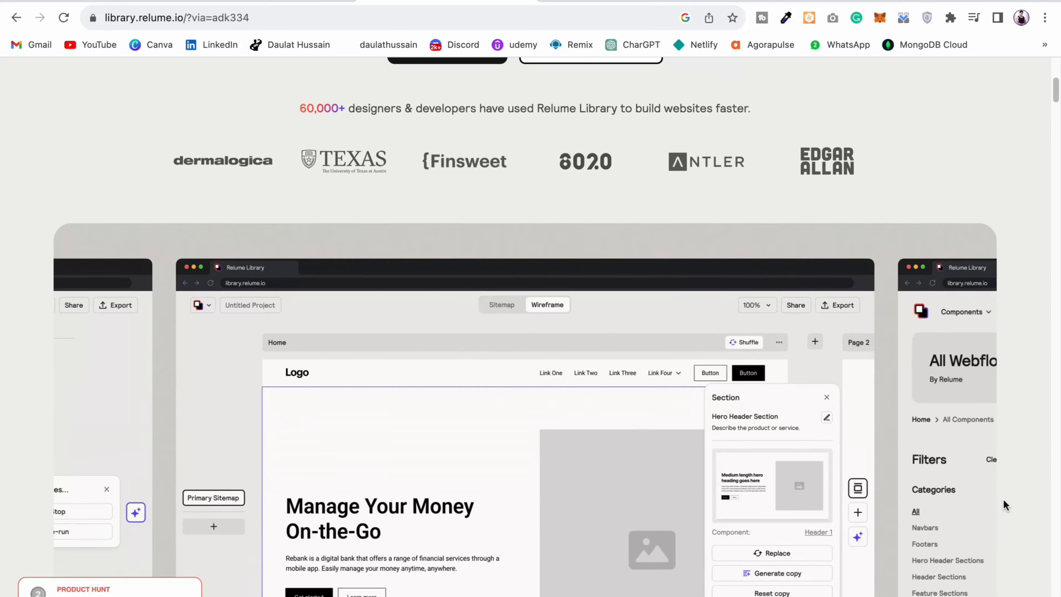
pyautogui.scroll(-20, 1003, 500)
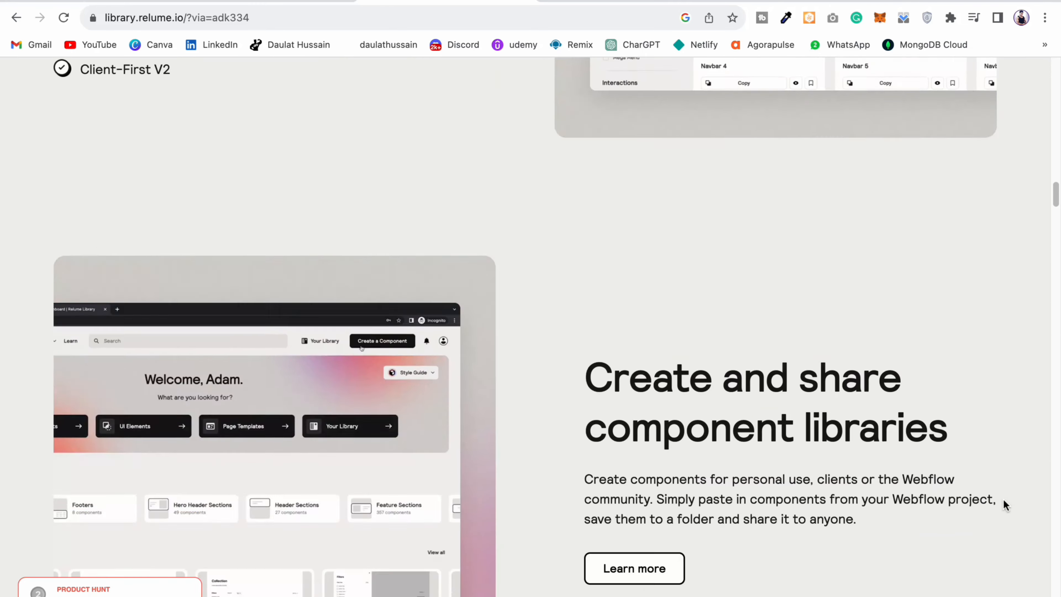
pyautogui.scroll(-5, 1004, 499)
pyautogui.scroll(20, 1004, 500)
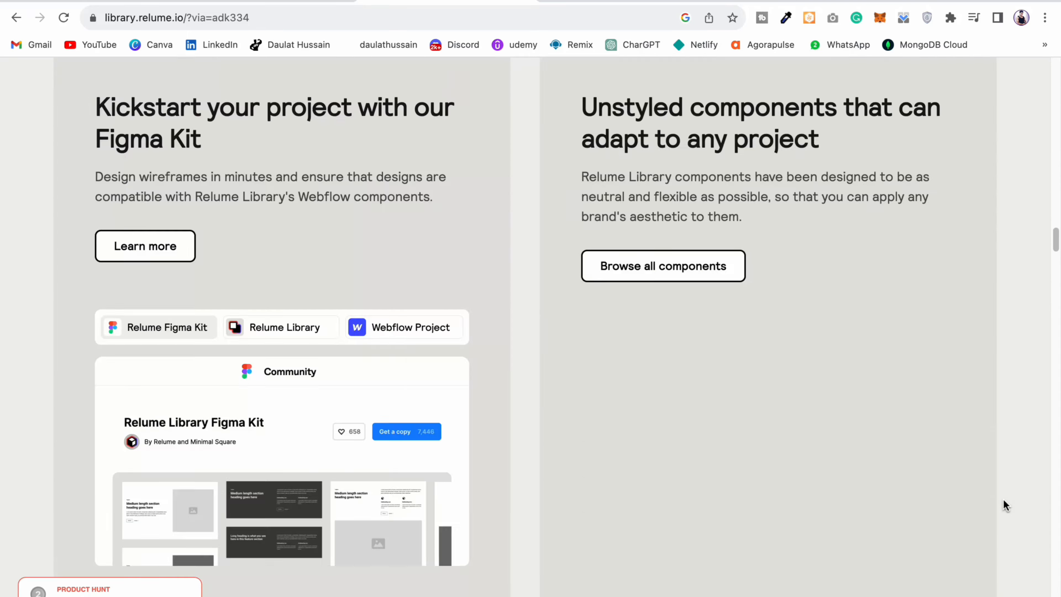
pyautogui.scroll(10, 1004, 504)
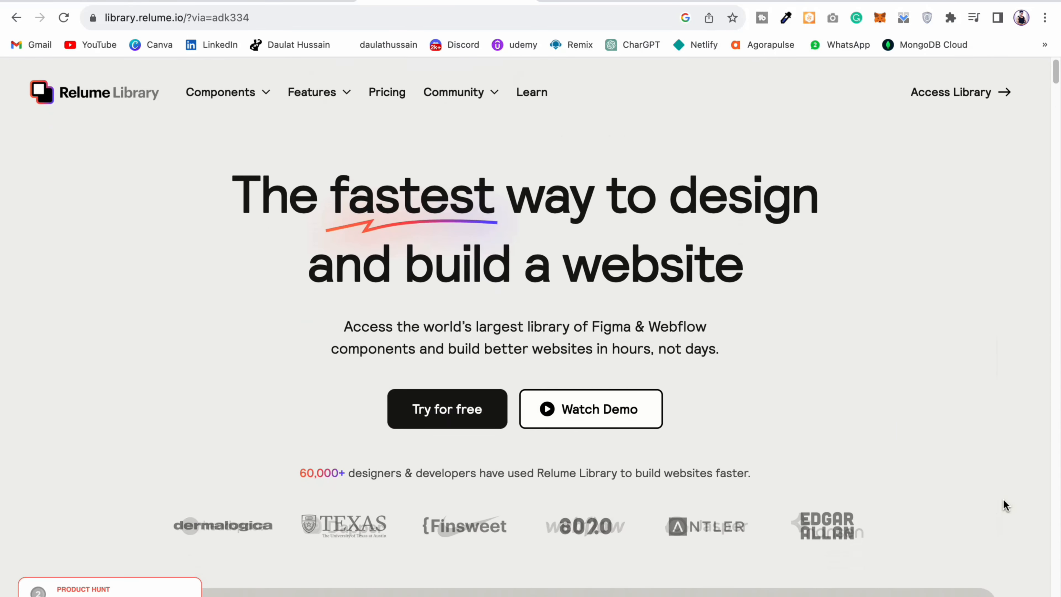
pyautogui.scroll(-6, 1004, 505)
pyautogui.scroll(-2, 1003, 498)
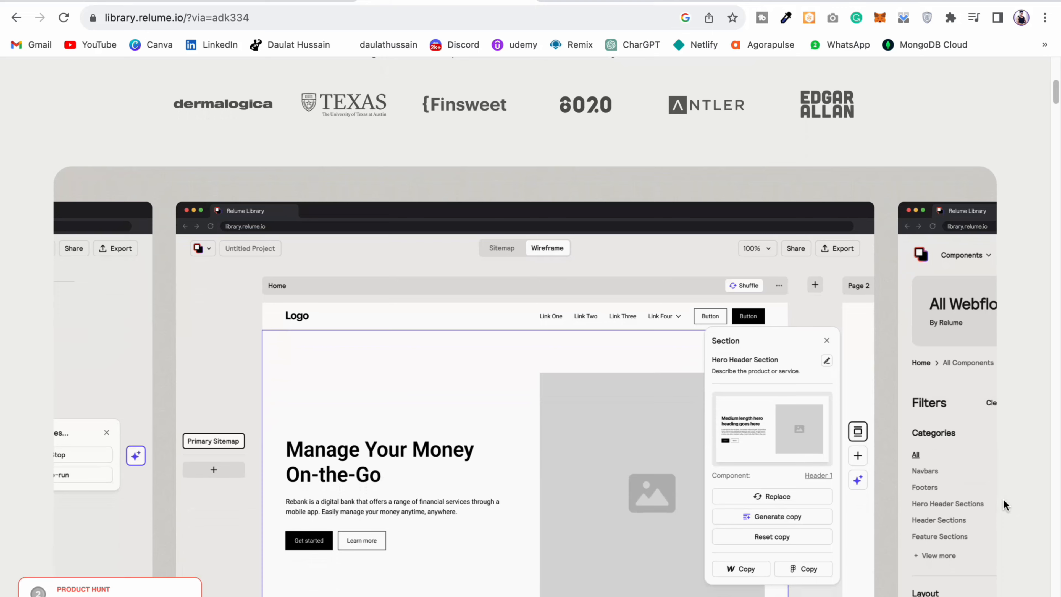
pyautogui.scroll(-4, 1004, 504)
pyautogui.scroll(14, 1003, 502)
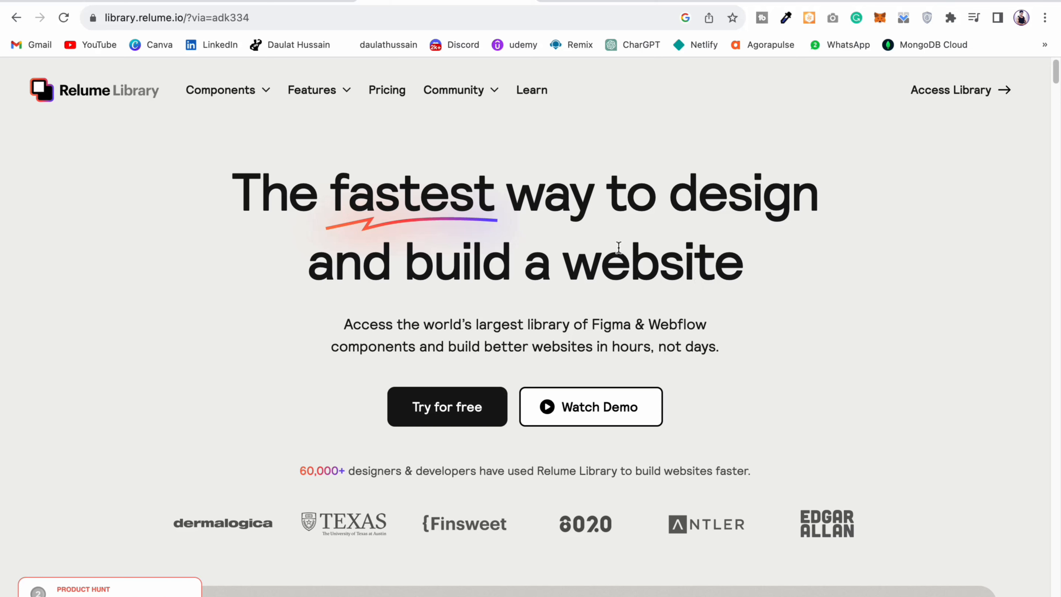
# Step: Access the library dashboard and look through its getting-started guide, new components and inspiration sections
pyautogui.click(959, 90)
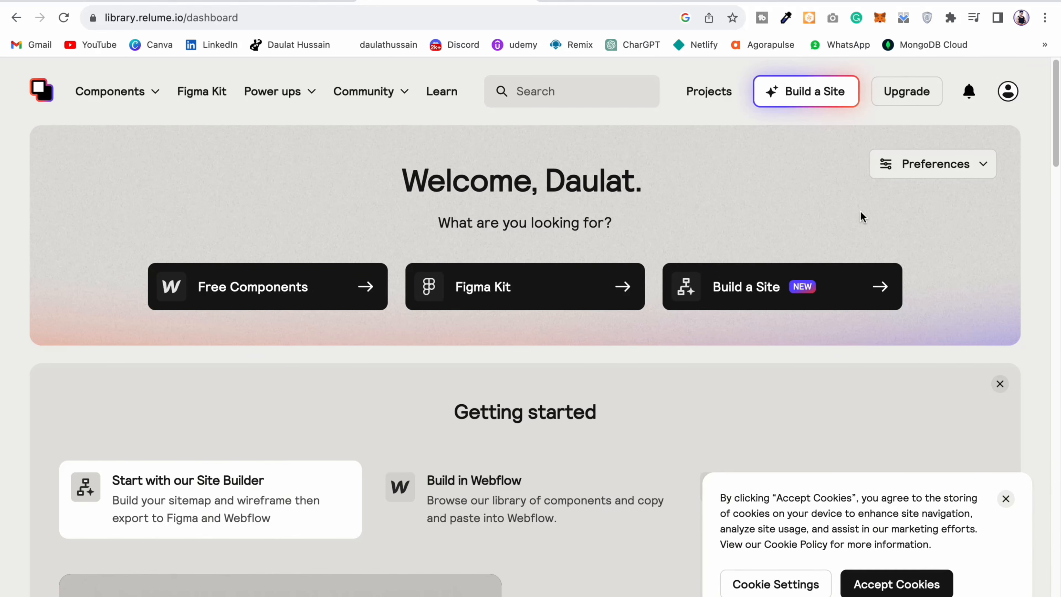
pyautogui.scroll(-15, 860, 211)
pyautogui.scroll(-3, 840, 241)
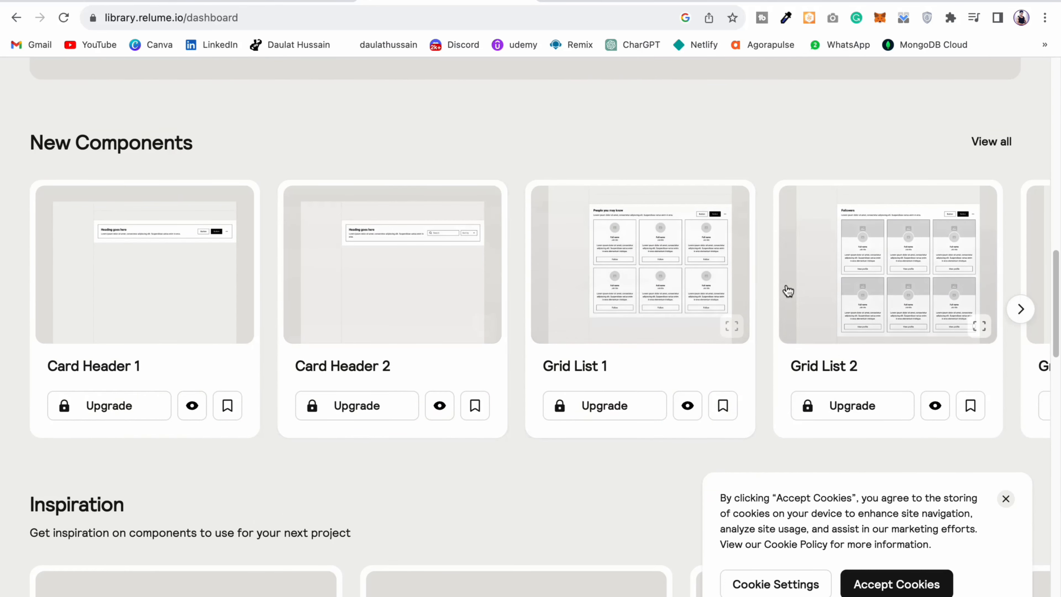
pyautogui.scroll(-20, 516, 325)
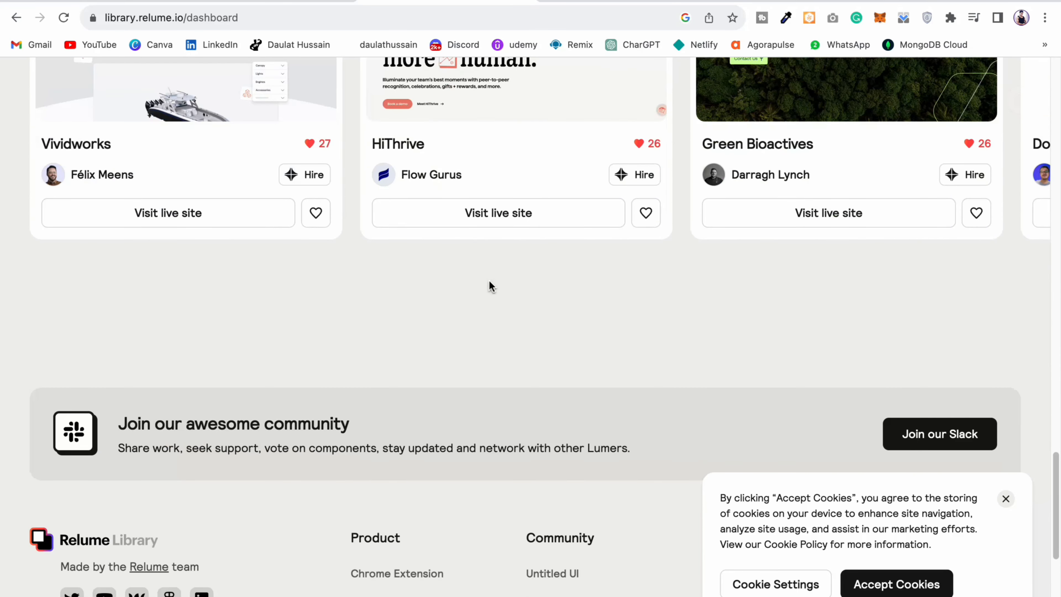
pyautogui.scroll(-5, 489, 280)
pyautogui.scroll(20, 557, 261)
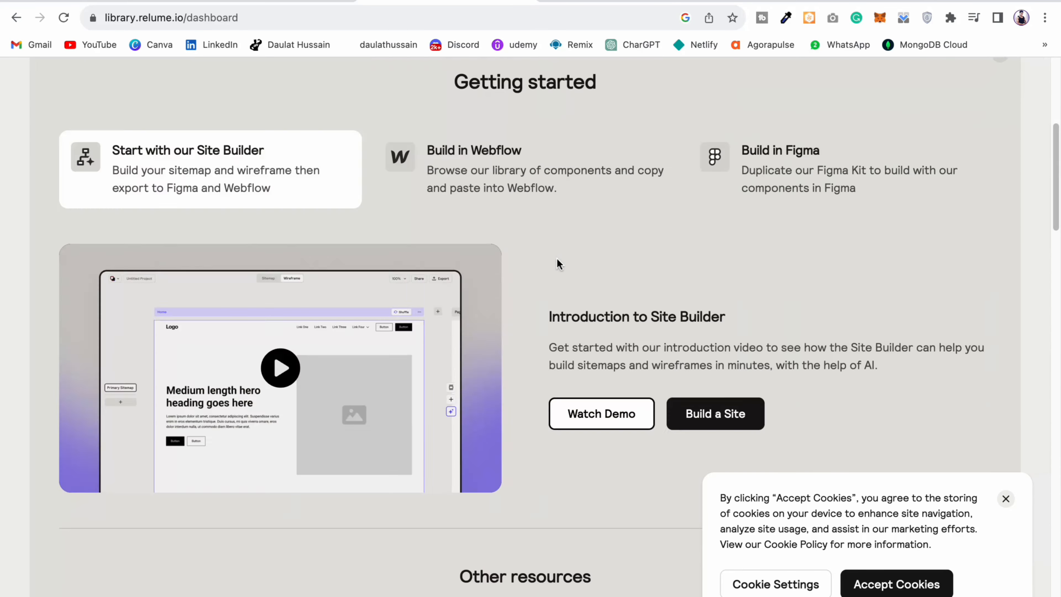
pyautogui.scroll(8, 556, 258)
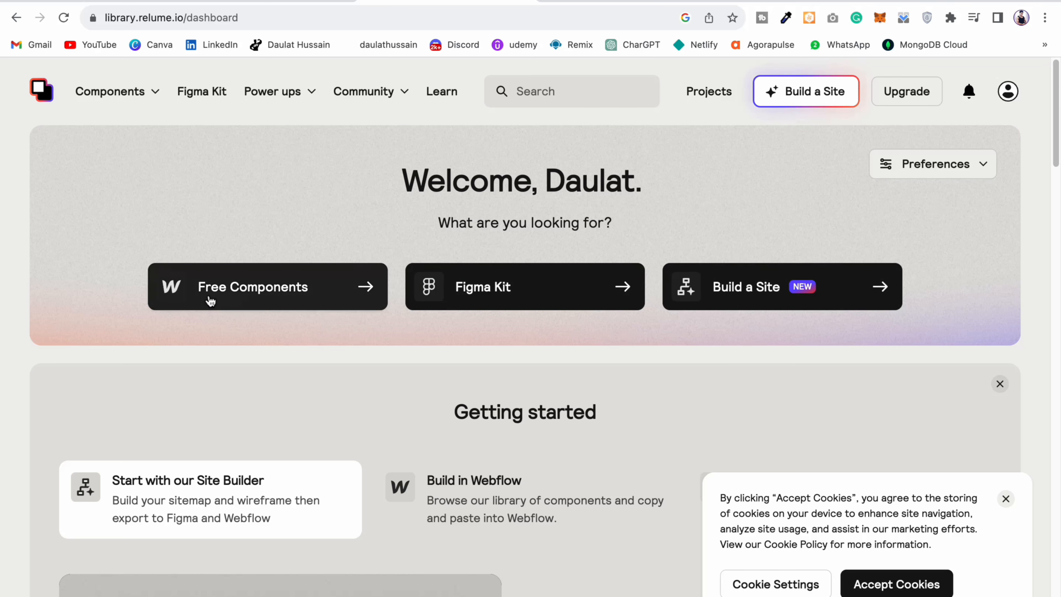
# Step: Browse the collection of free Webflow components and dismiss the cookie notice
pyautogui.click(219, 295)
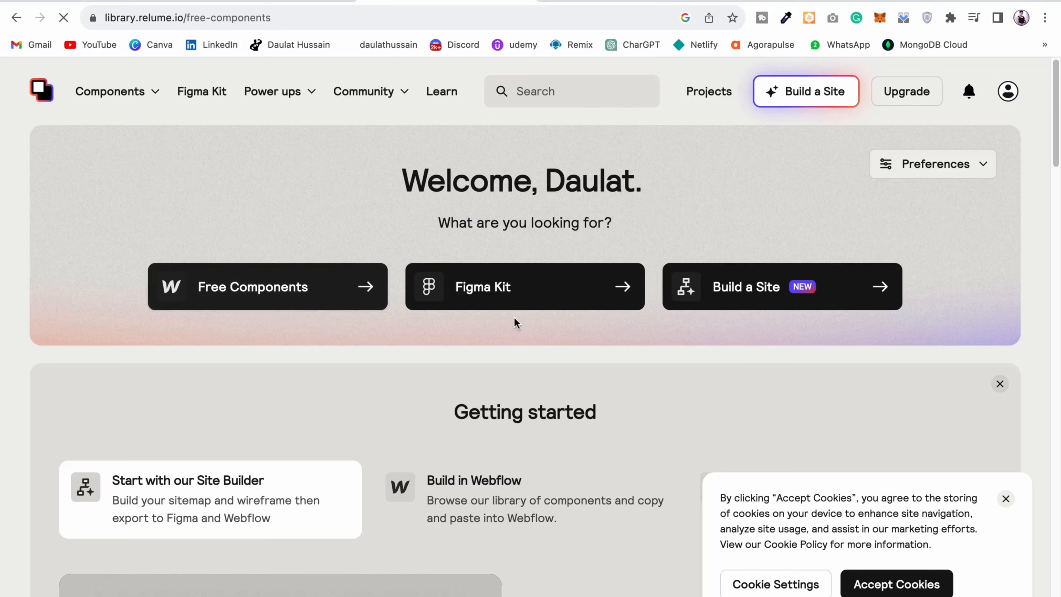
pyautogui.scroll(-15, 786, 356)
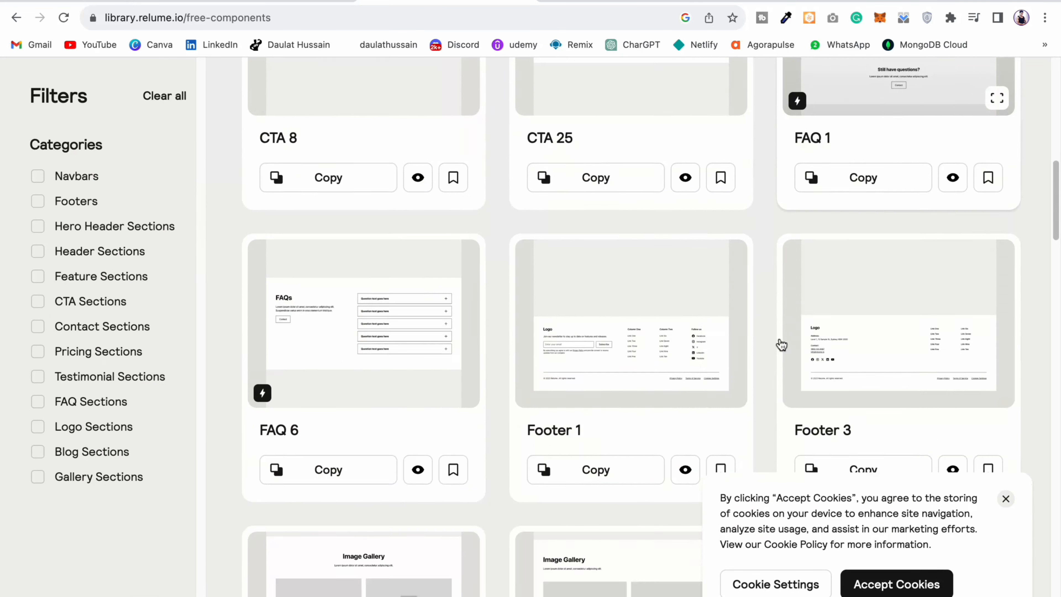
pyautogui.scroll(-11, 734, 335)
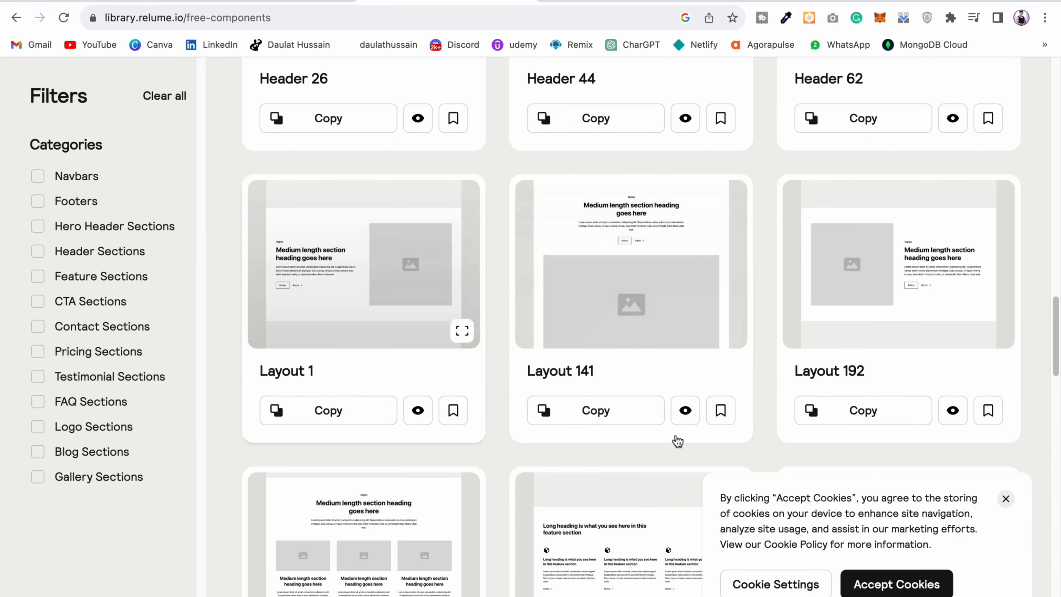
pyautogui.click(1004, 500)
pyautogui.scroll(-9, 570, 367)
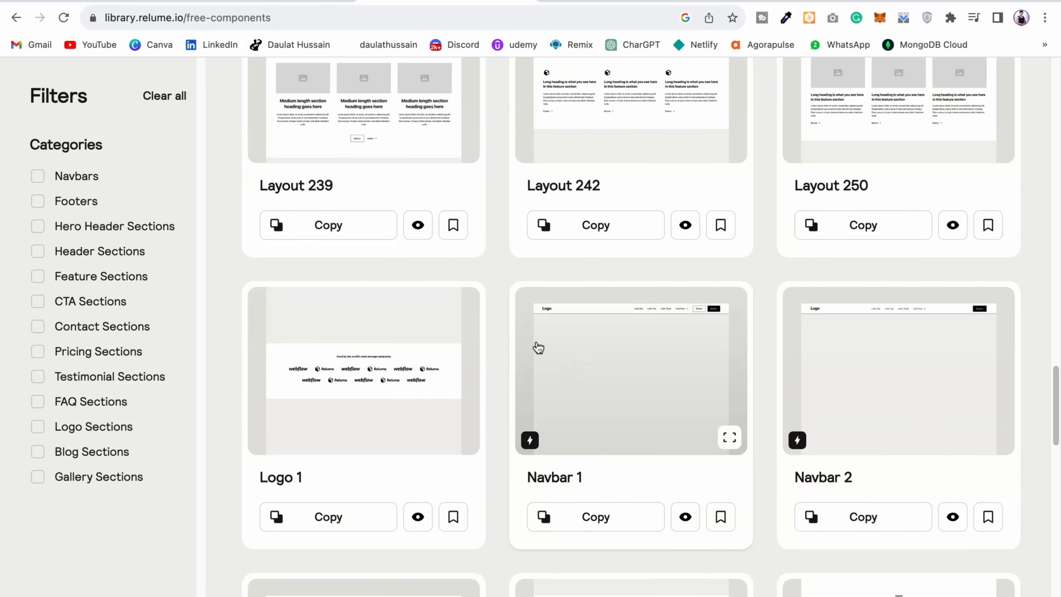
# Step: Filter the free components by the Footers, Navbars and Hero Header Sections categories and review the matching components
pyautogui.click(58, 203)
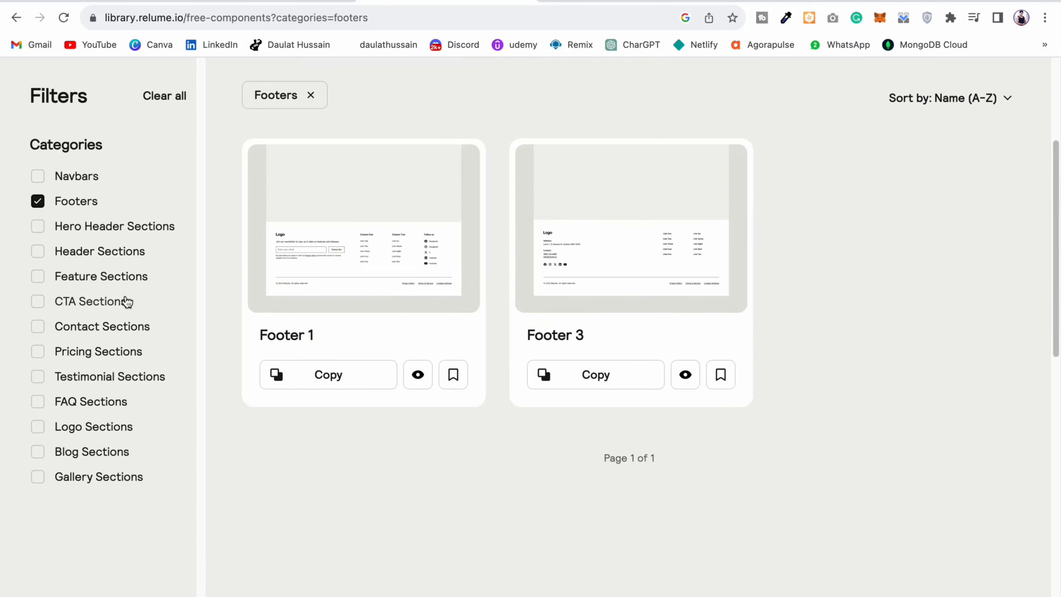
pyautogui.click(89, 183)
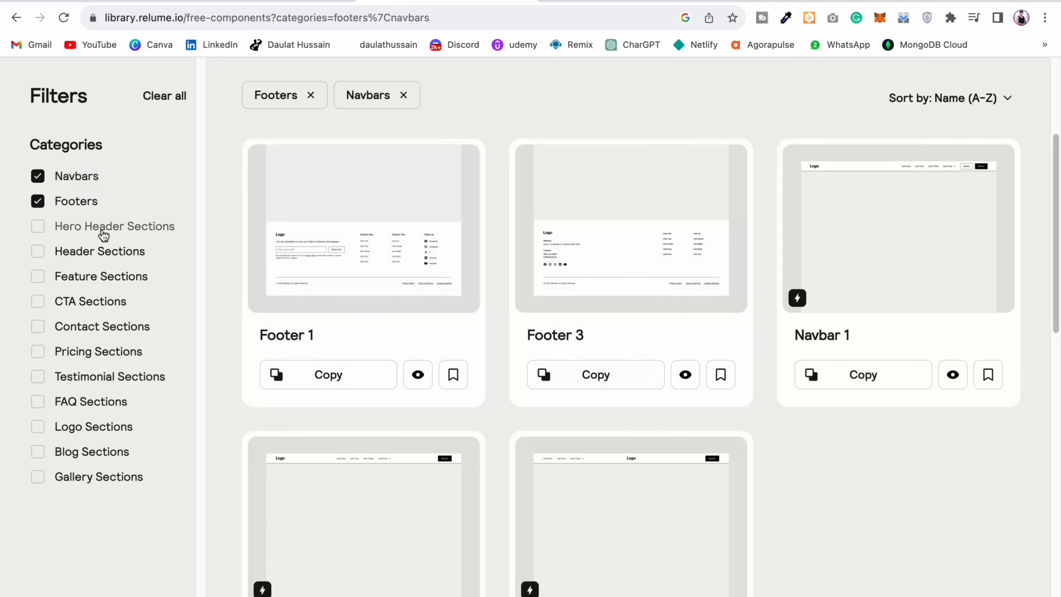
pyautogui.click(104, 228)
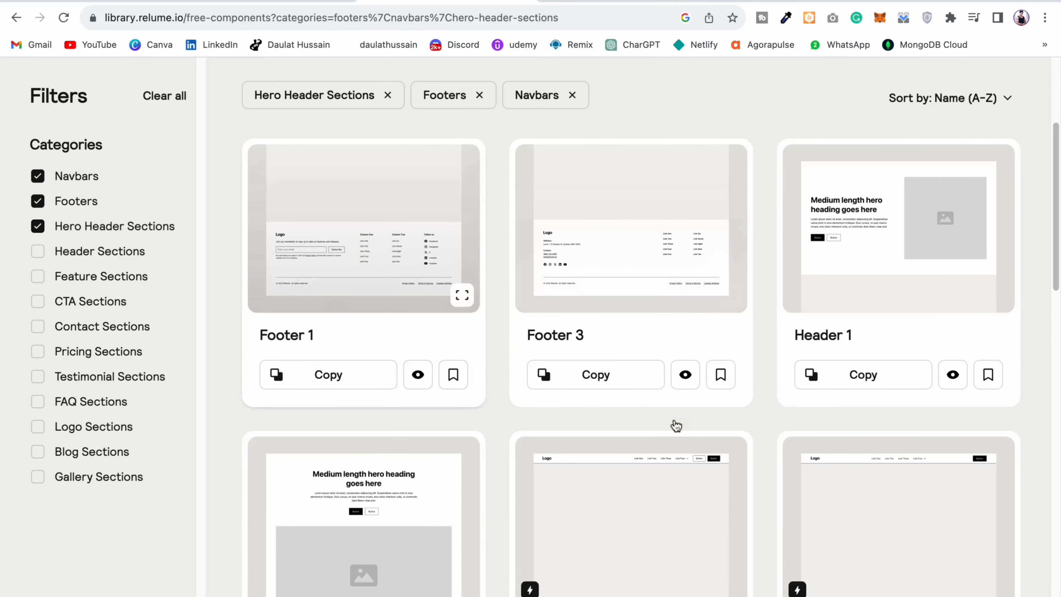
pyautogui.scroll(-2, 428, 395)
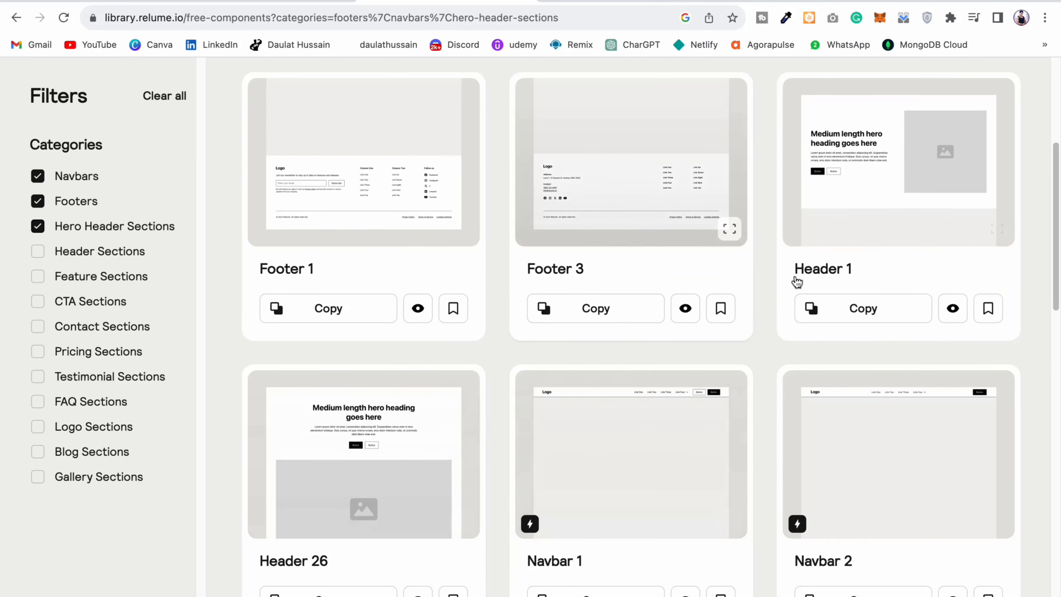
pyautogui.scroll(8, 567, 325)
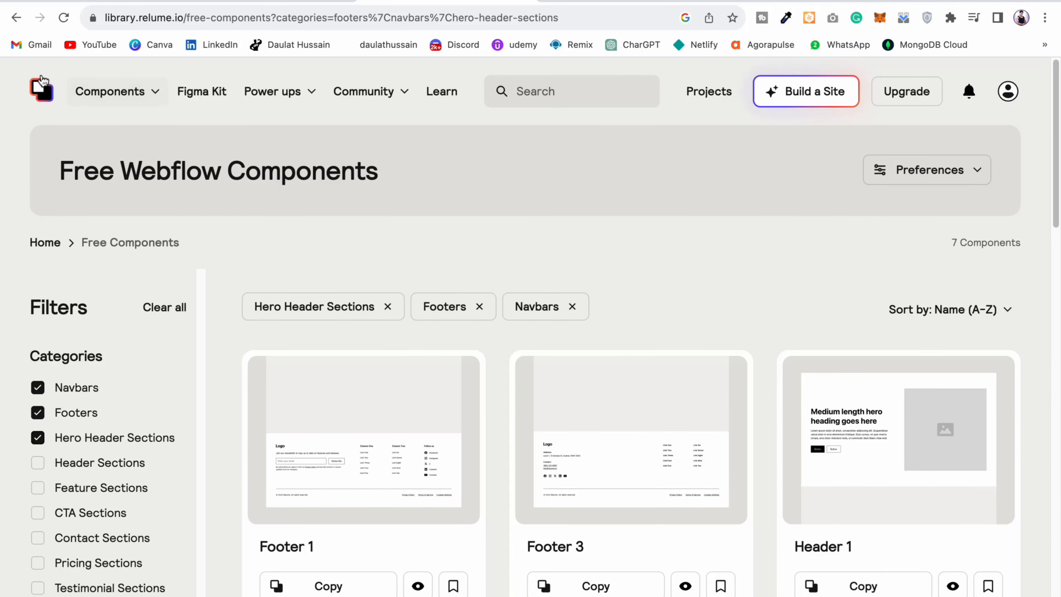
# Step: Leave the filtered free components and open the Figma Kits page
pyautogui.click(15, 18)
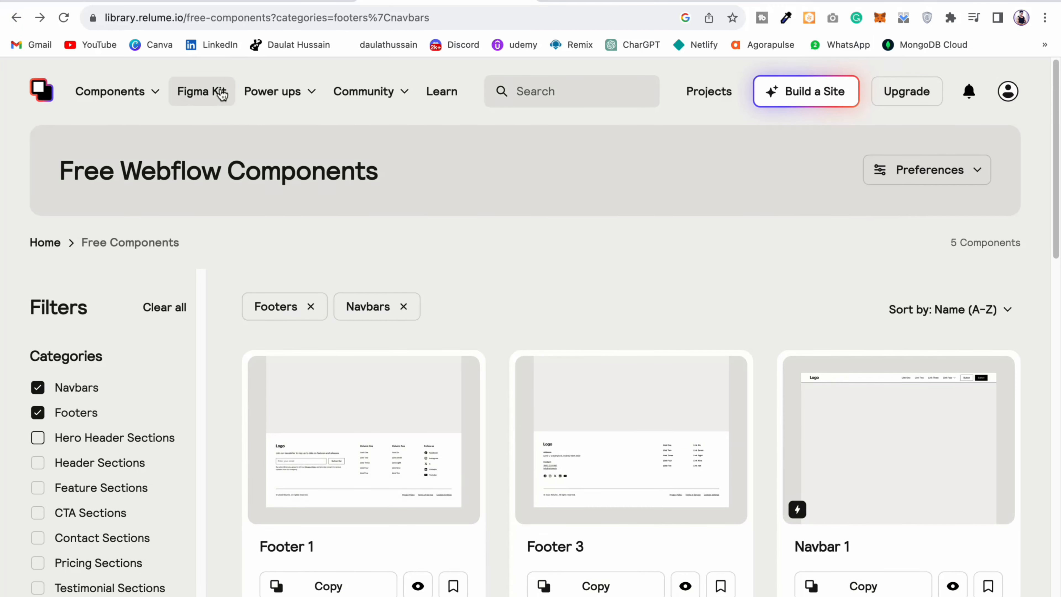
pyautogui.click(219, 90)
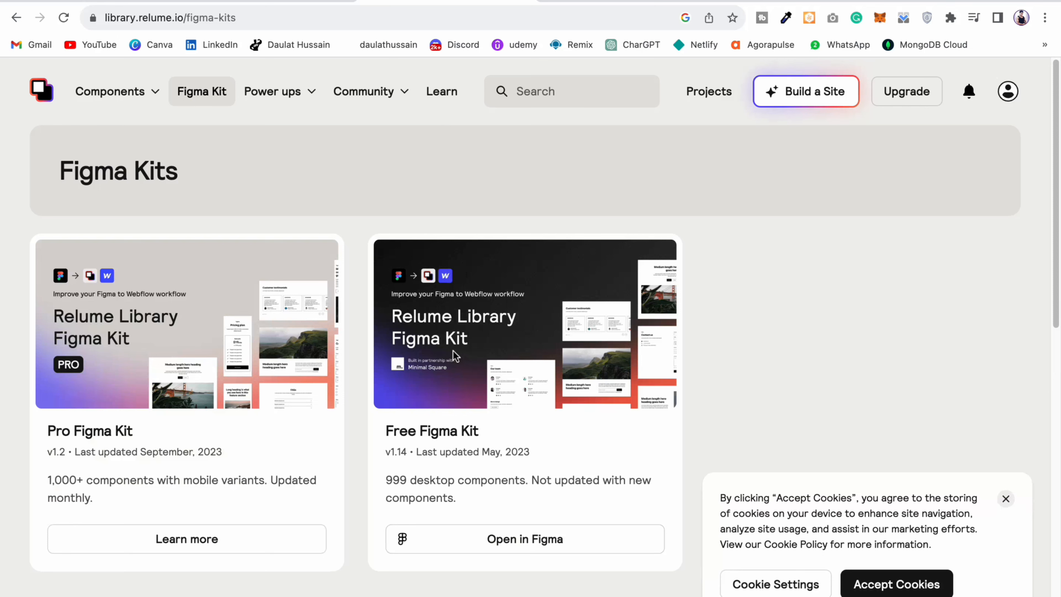
# Step: Look over the Pro Figma Kit and Free Figma Kit cards and dismiss the cookie notice
pyautogui.scroll(-3, 487, 397)
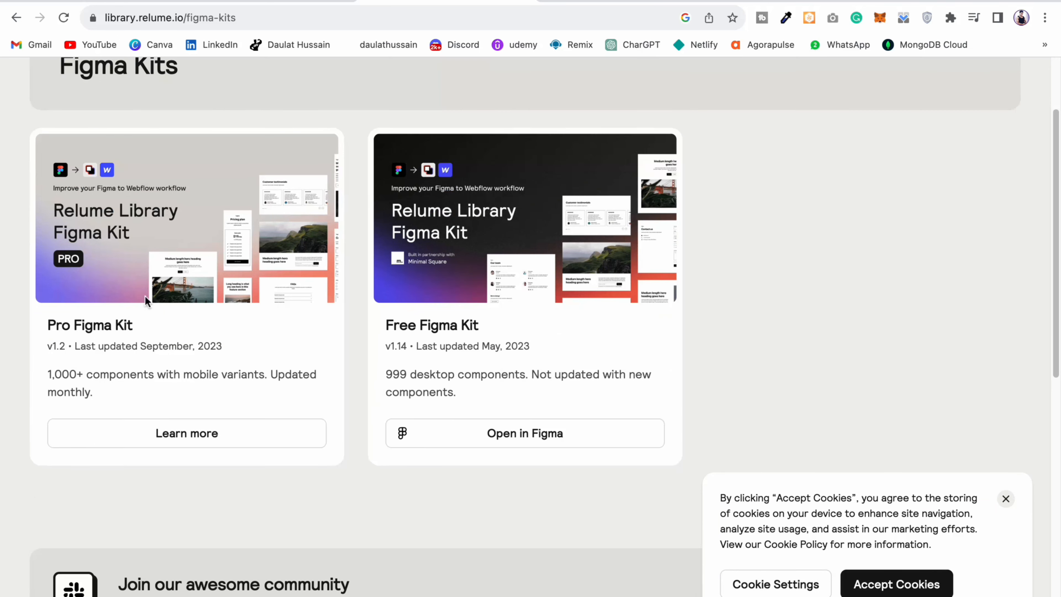
pyautogui.scroll(-5, 563, 307)
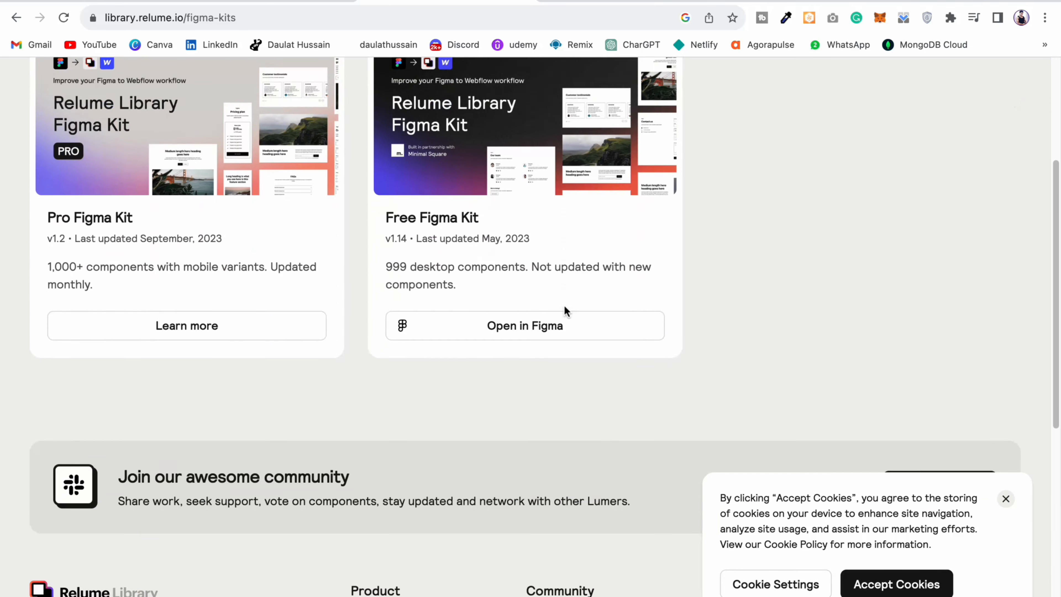
pyautogui.scroll(8, 466, 308)
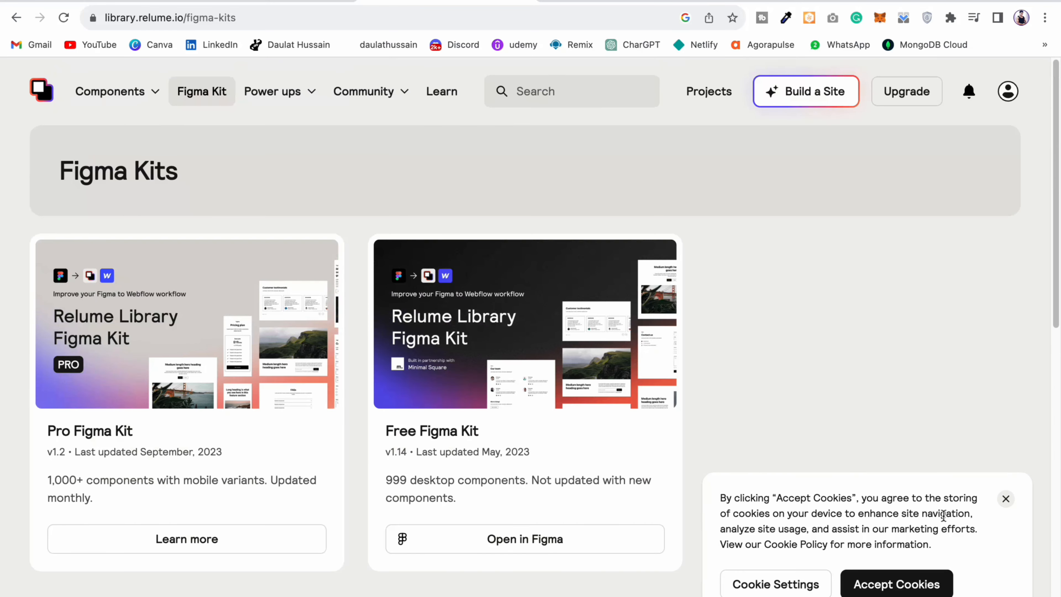
pyautogui.click(1005, 499)
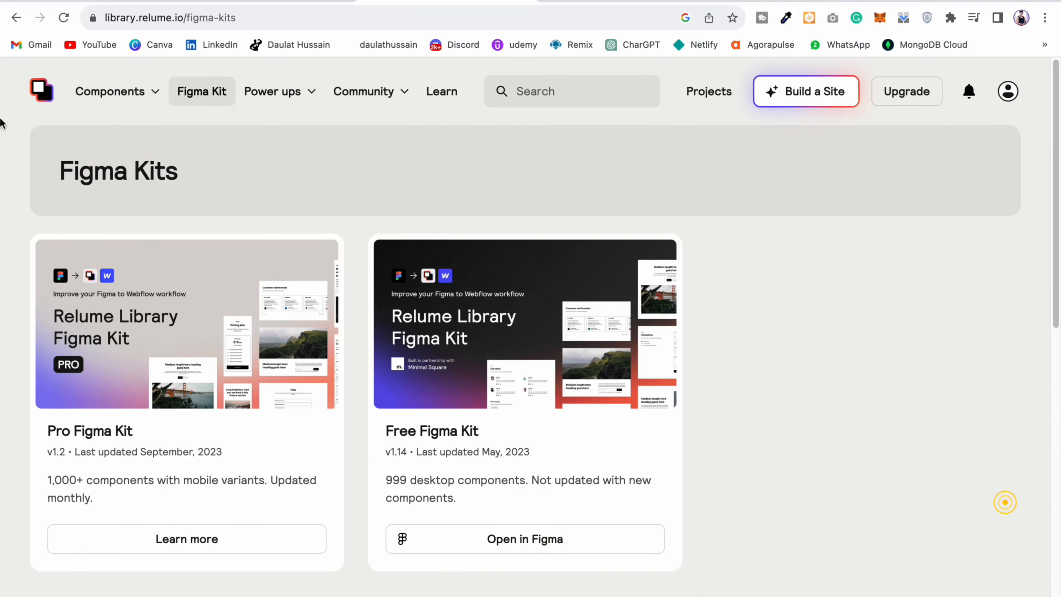
# Step: Return to the library dashboard and start a new Build a Site project
pyautogui.click(42, 90)
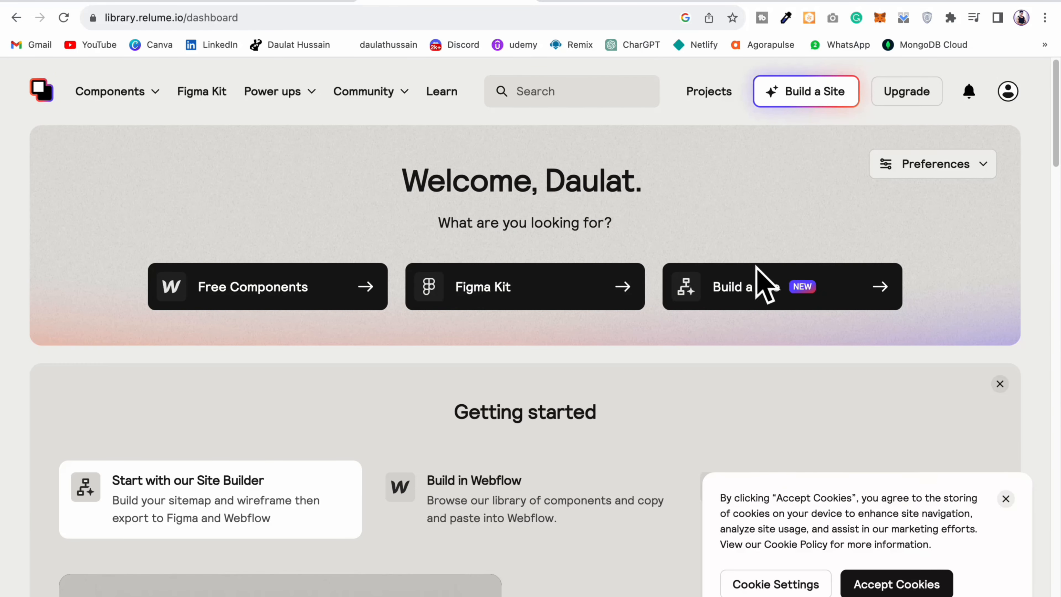
pyautogui.moveTo(398, 173); pyautogui.dragTo(630, 184)
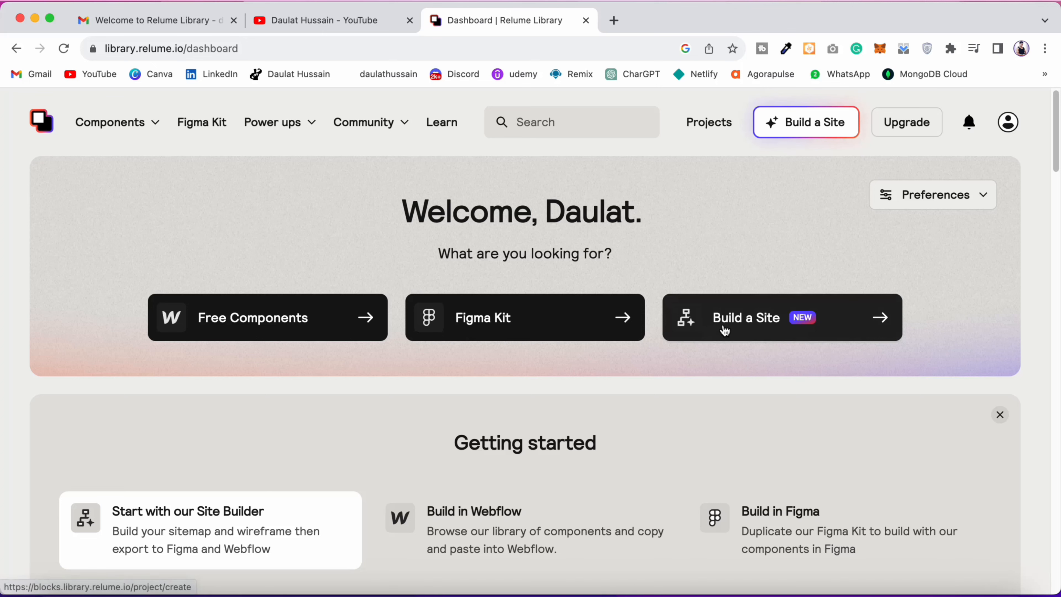
pyautogui.click(738, 323)
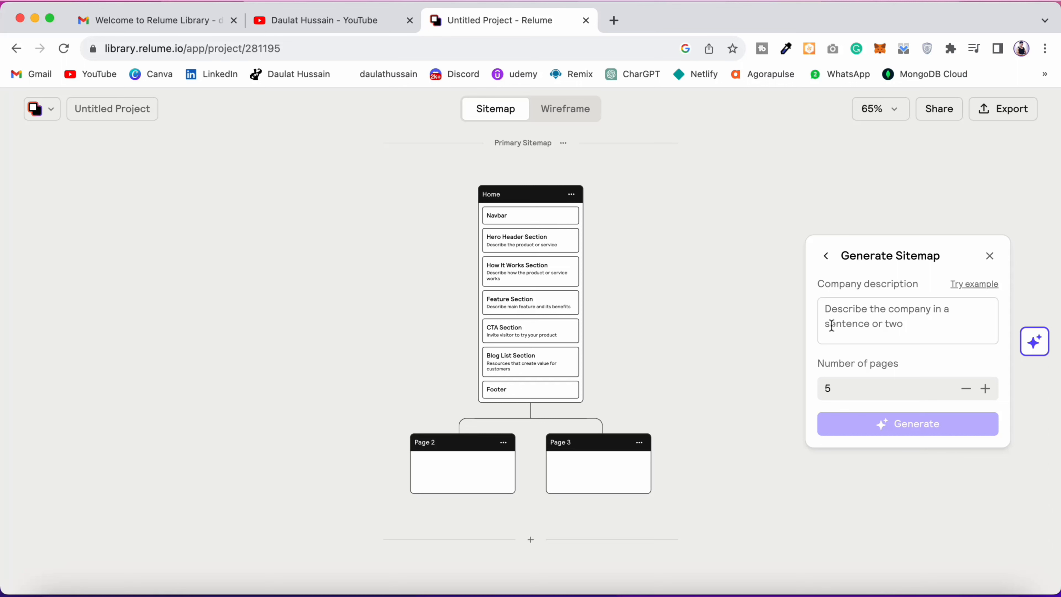
# Step: Generate a 6-page sitemap from the example company description for Cloudify, the cloud-based accounting software
pyautogui.click(975, 284)
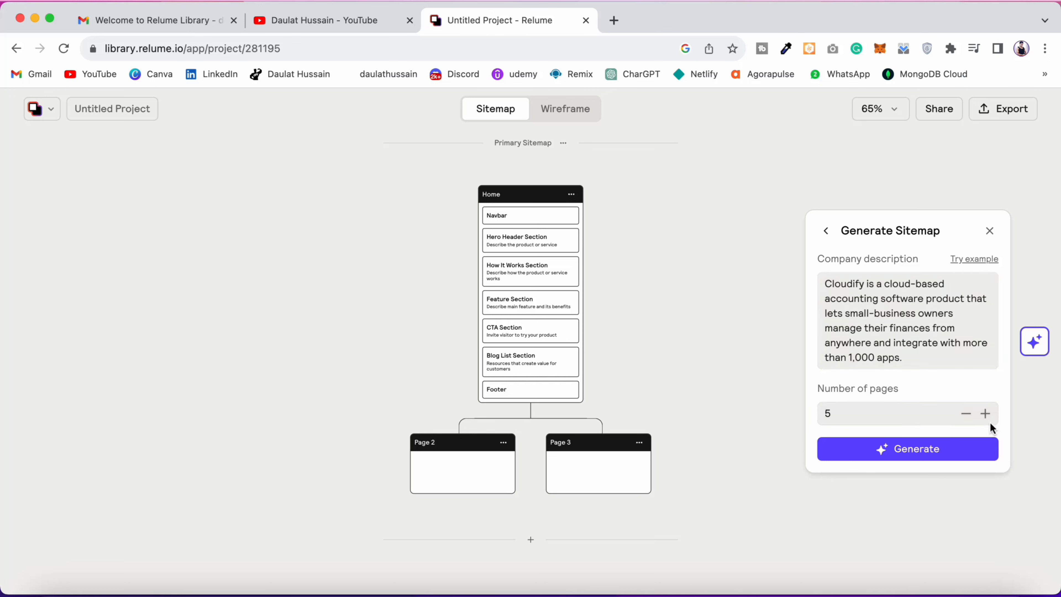
pyautogui.click(986, 413)
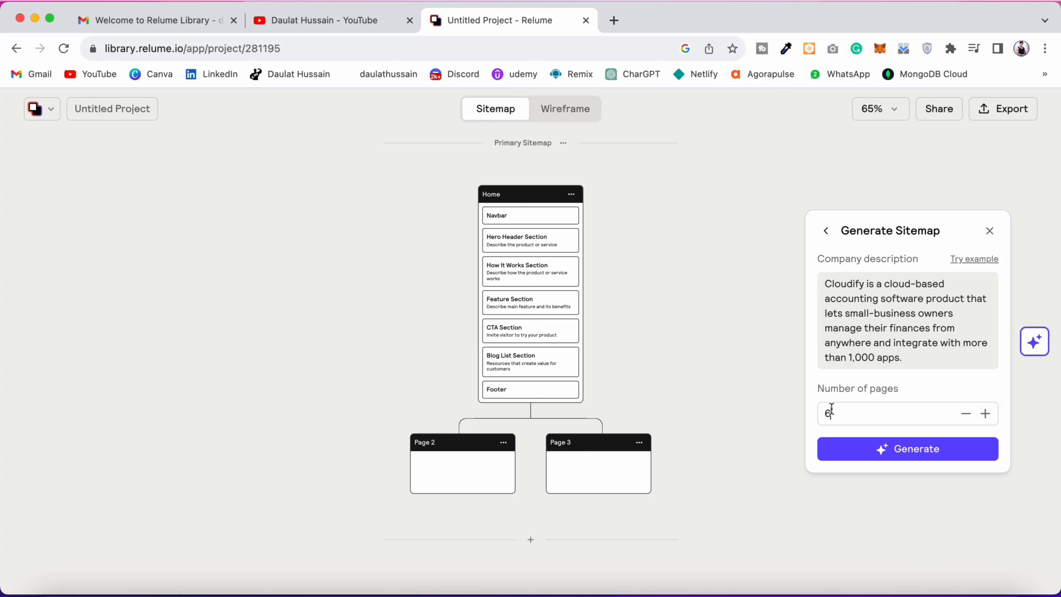
pyautogui.click(885, 451)
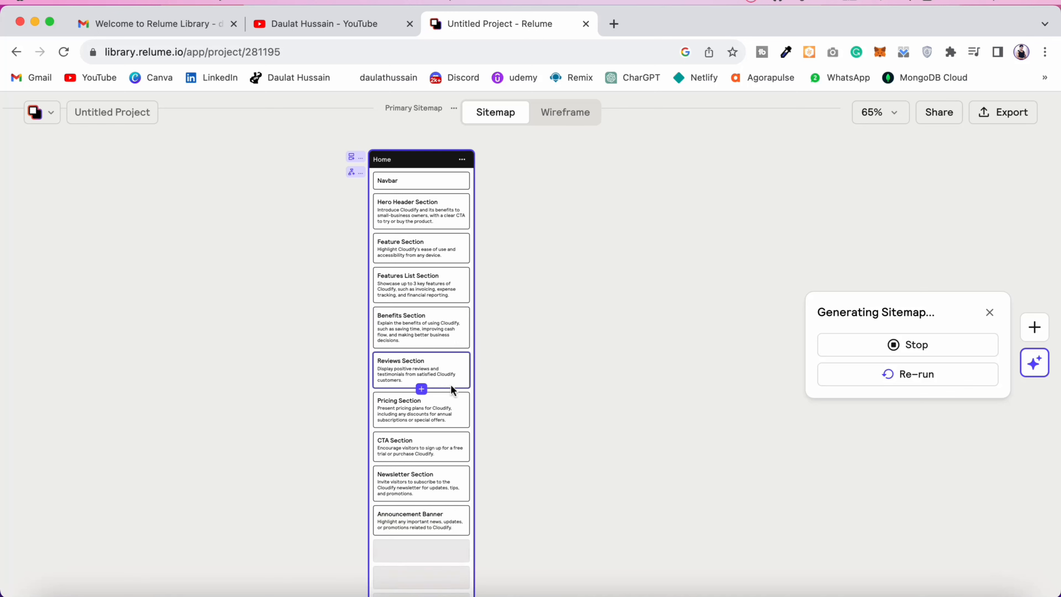
# Step: Examine the generated sitemap, from the Home page's sections to the connected subpages and the Blog Post page
pyautogui.scroll(-3, 587, 368)
pyautogui.hscroll(-1, 587, 368)
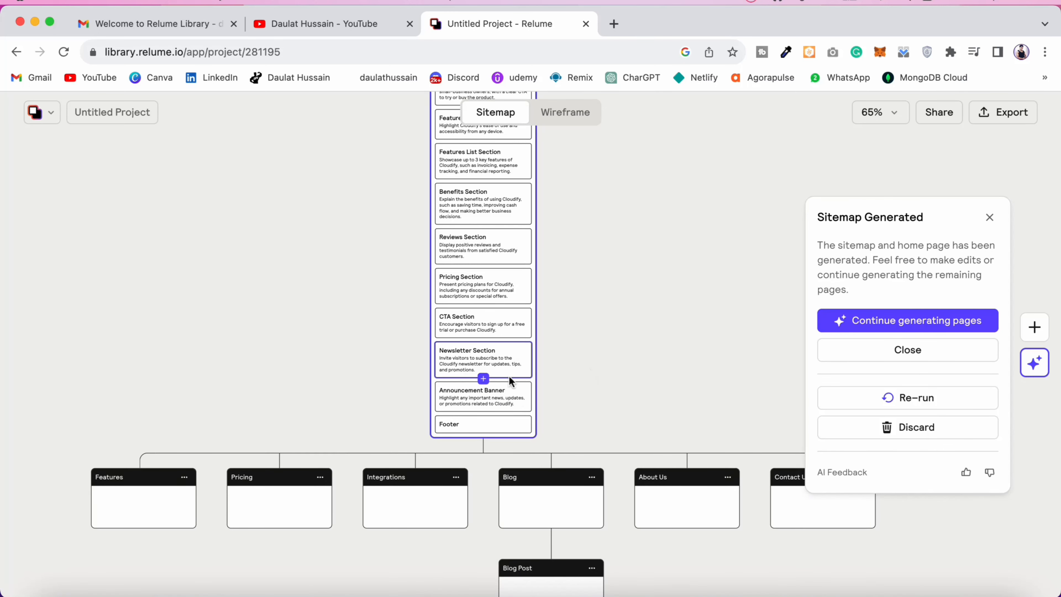
pyautogui.scroll(1, 512, 329)
pyautogui.scroll(1, 497, 296)
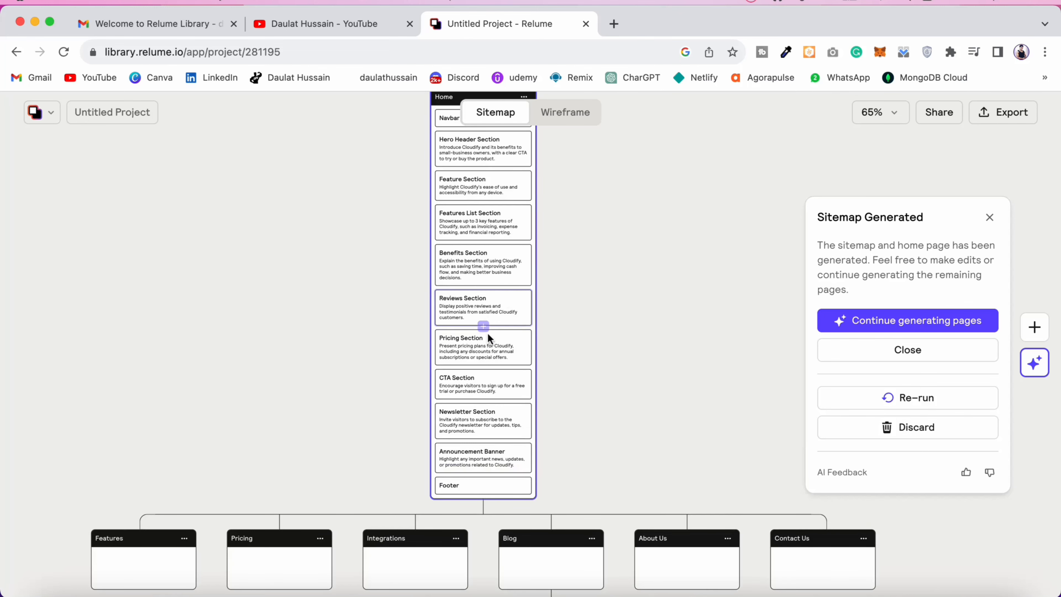
pyautogui.scroll(1, 544, 335)
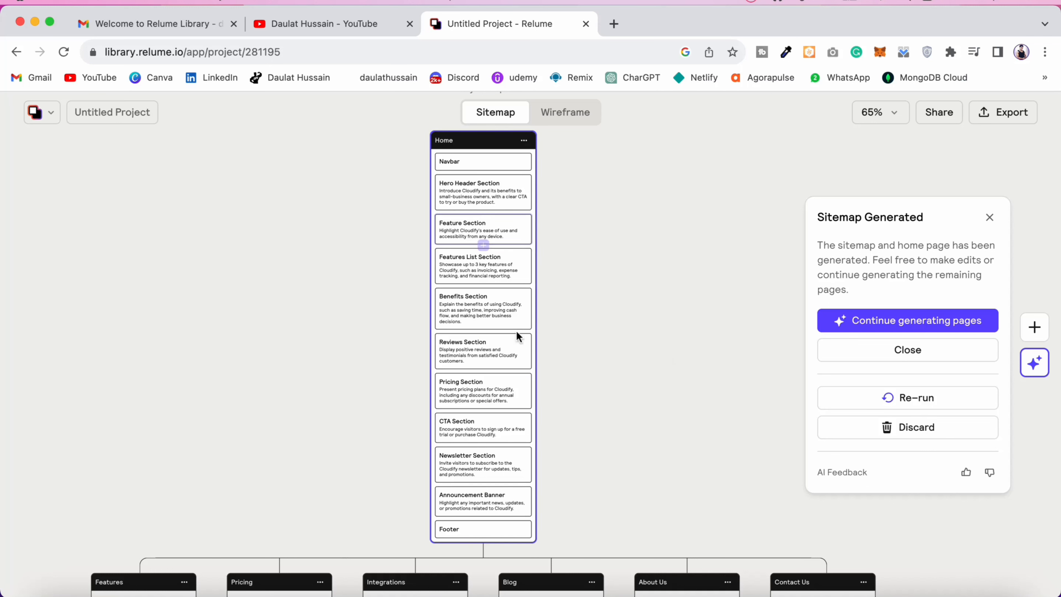
pyautogui.scroll(-4, 701, 405)
pyautogui.scroll(-4, 701, 405)
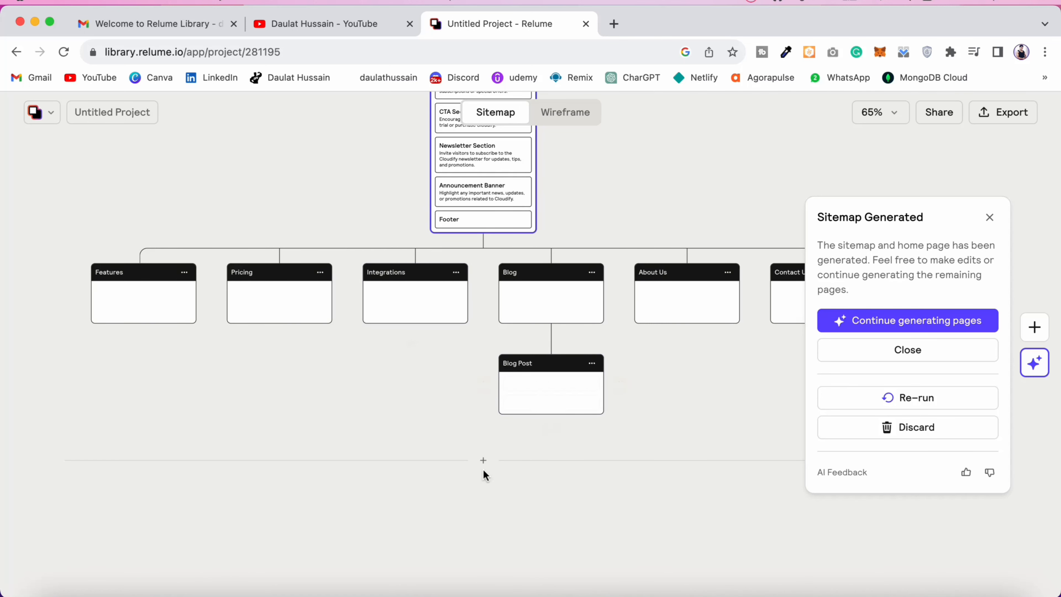
pyautogui.hscroll(3, 485, 475)
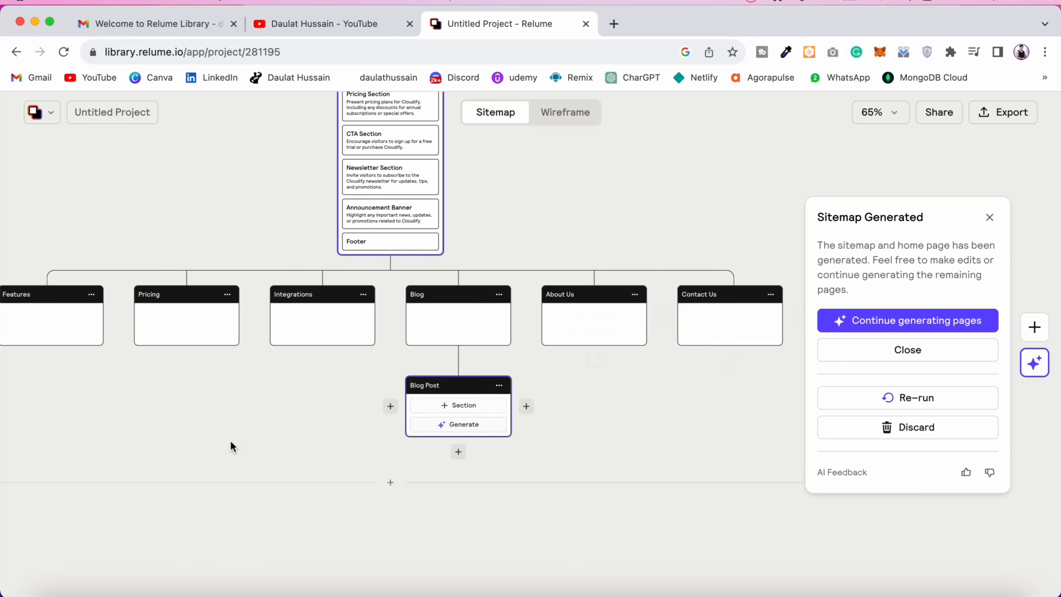
pyautogui.hscroll(-2, 194, 434)
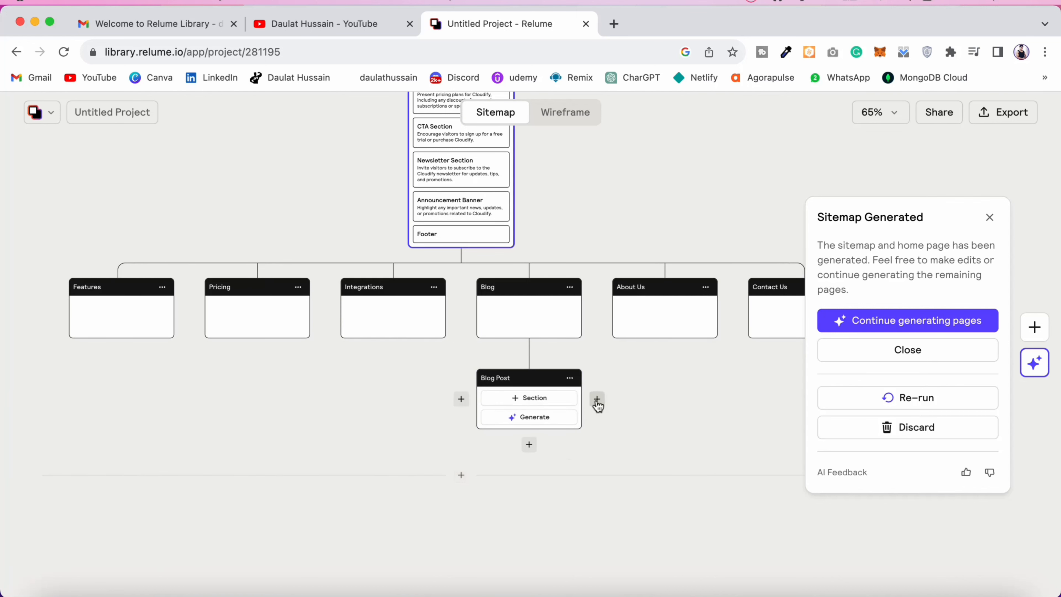
# Step: Add a page beside Blog Post under the Blog page and name it social
pyautogui.click(597, 400)
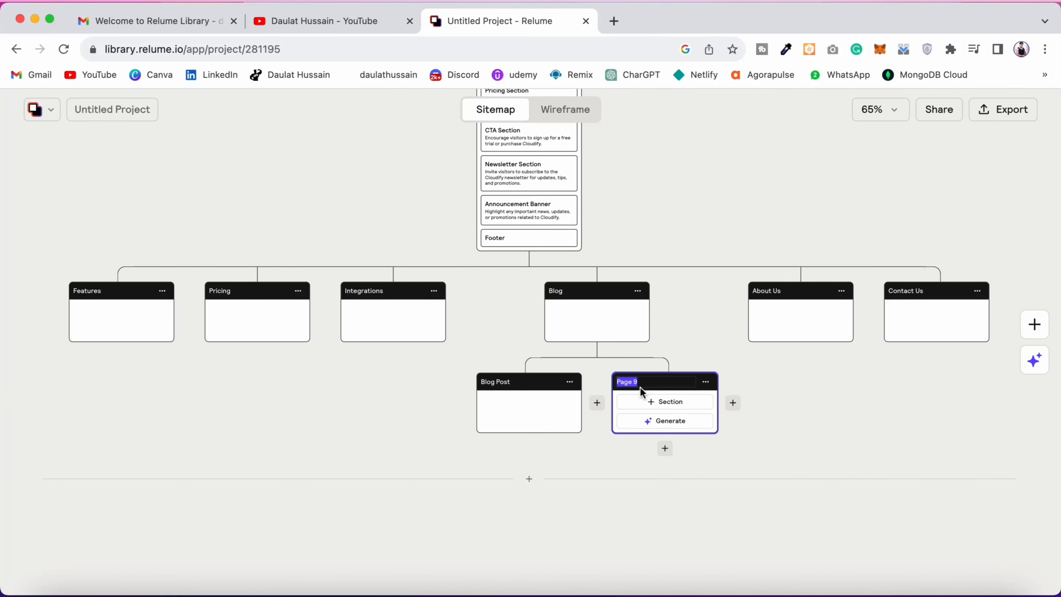
pyautogui.write('social')
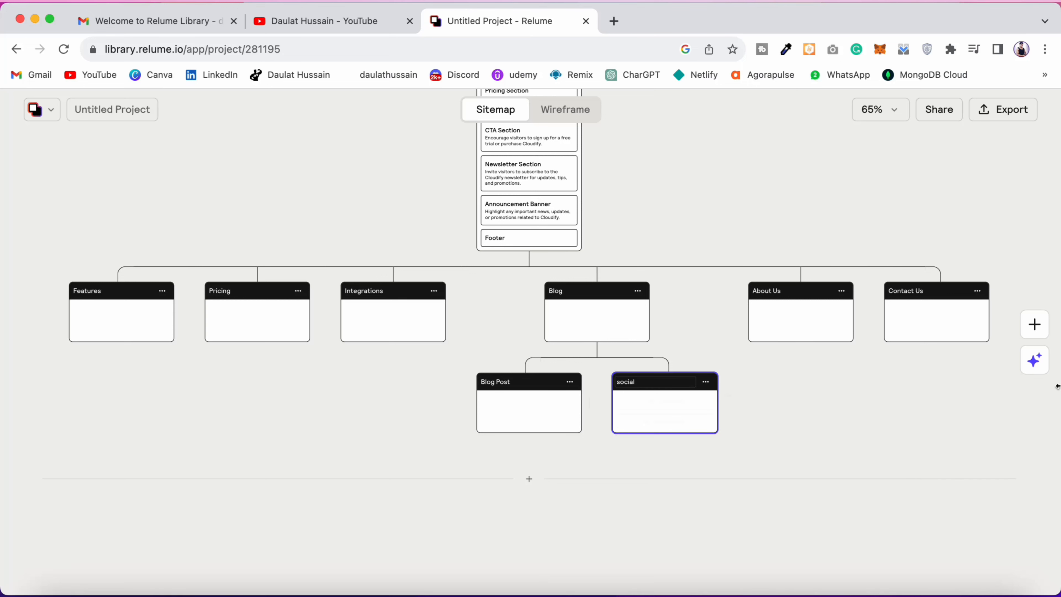
# Step: Generate an additional new sitemap from the same Cloudify description, raising the number of pages by one
pyautogui.click(1039, 368)
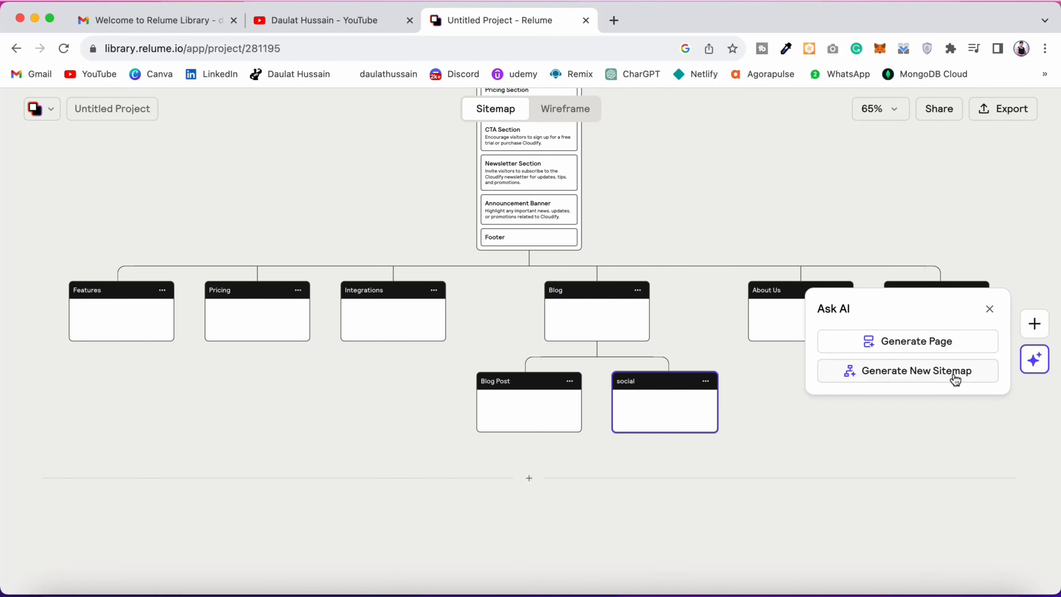
pyautogui.click(929, 377)
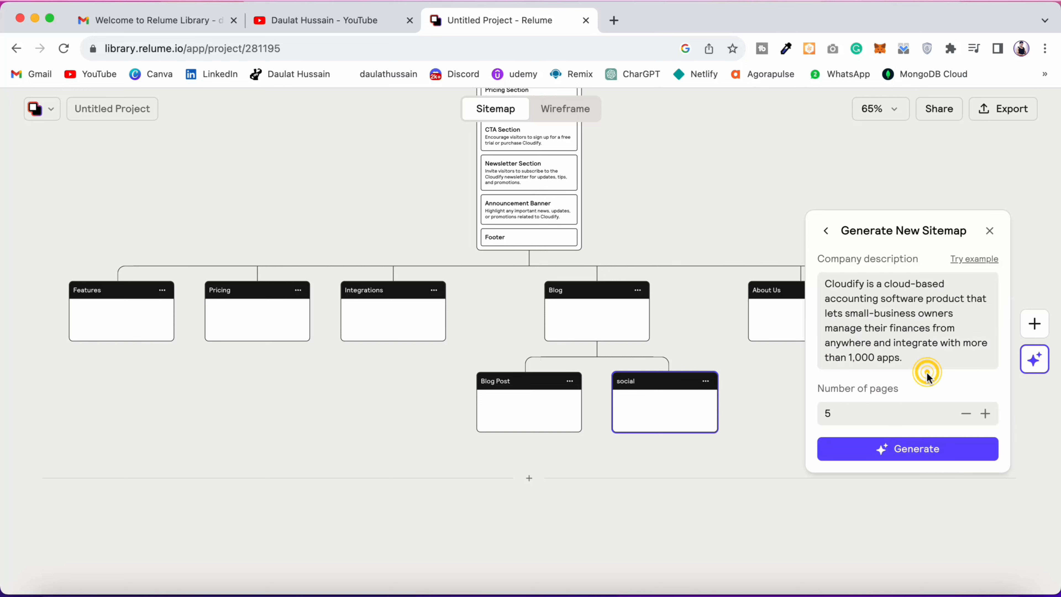
pyautogui.click(986, 415)
pyautogui.click(917, 451)
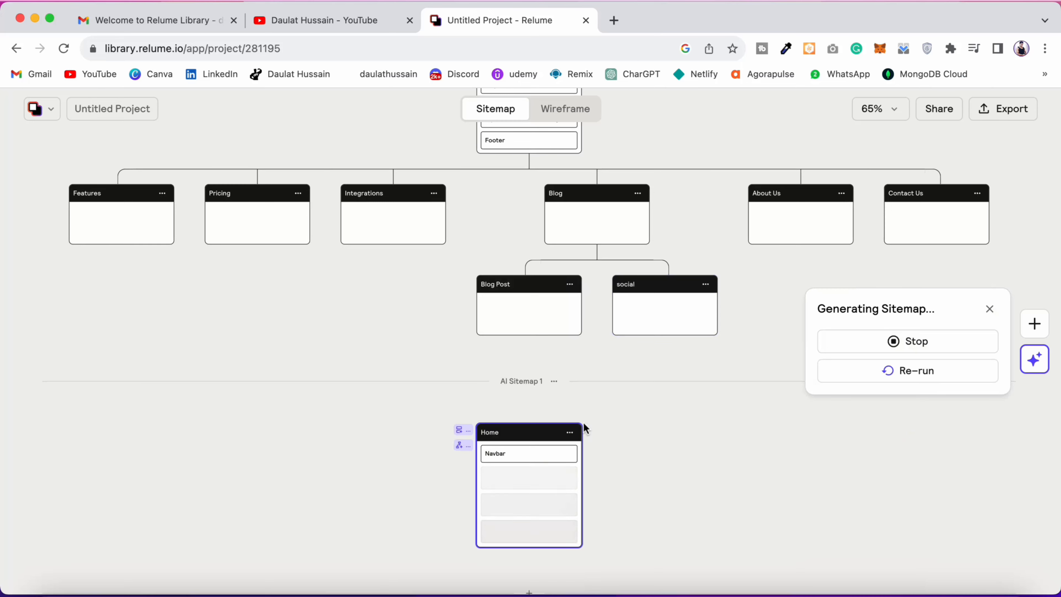
# Step: Examine the new AI sitemap's Home page sections and its subpages, comparing them with the primary sitemap above
pyautogui.scroll(-7, 716, 333)
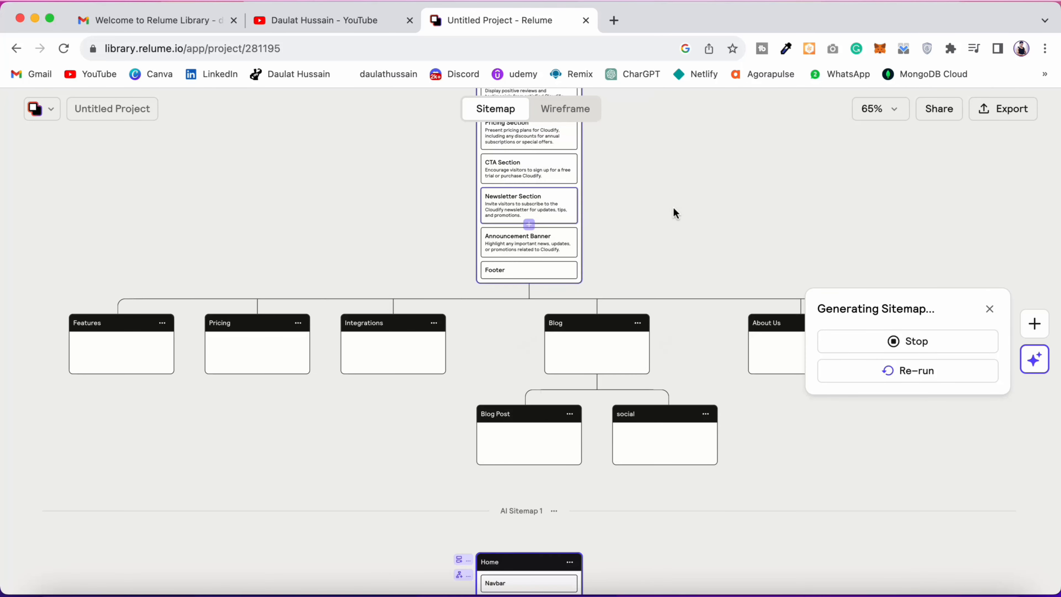
pyautogui.scroll(-13, 530, 287)
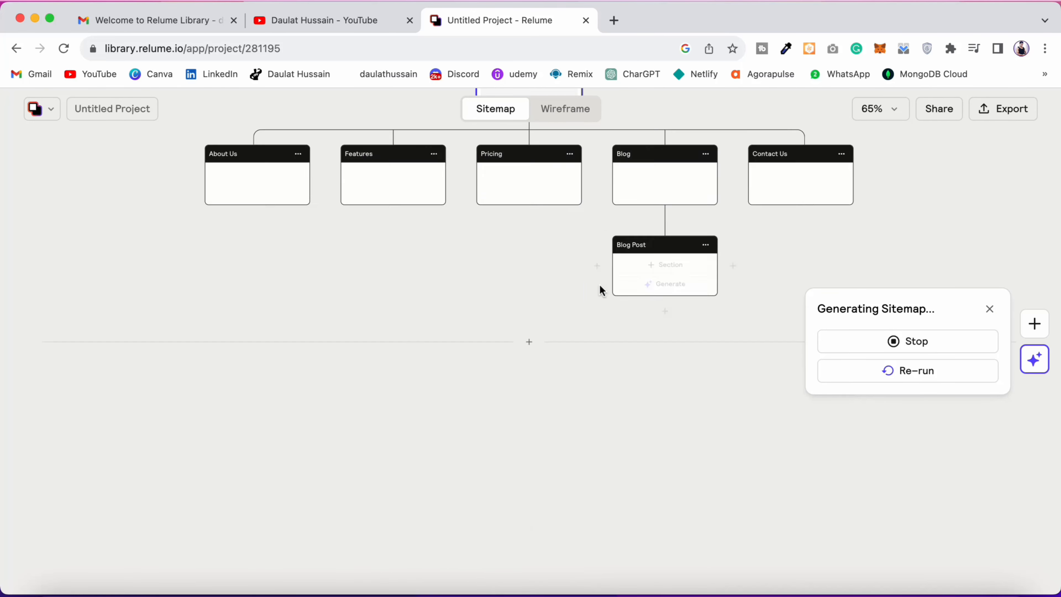
pyautogui.scroll(5, 621, 290)
pyautogui.scroll(5, 623, 293)
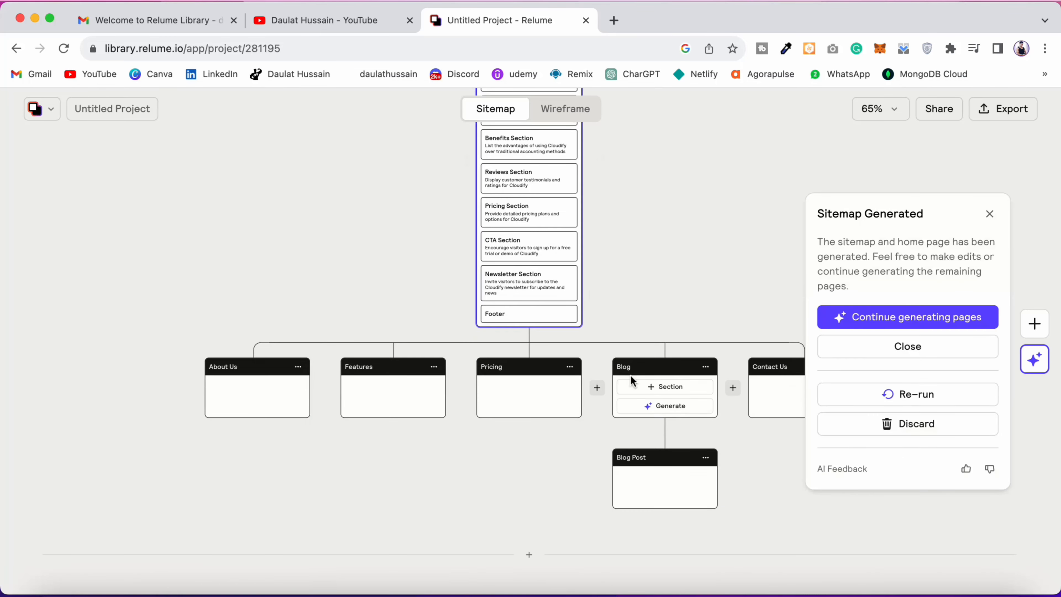
pyautogui.scroll(2, 676, 276)
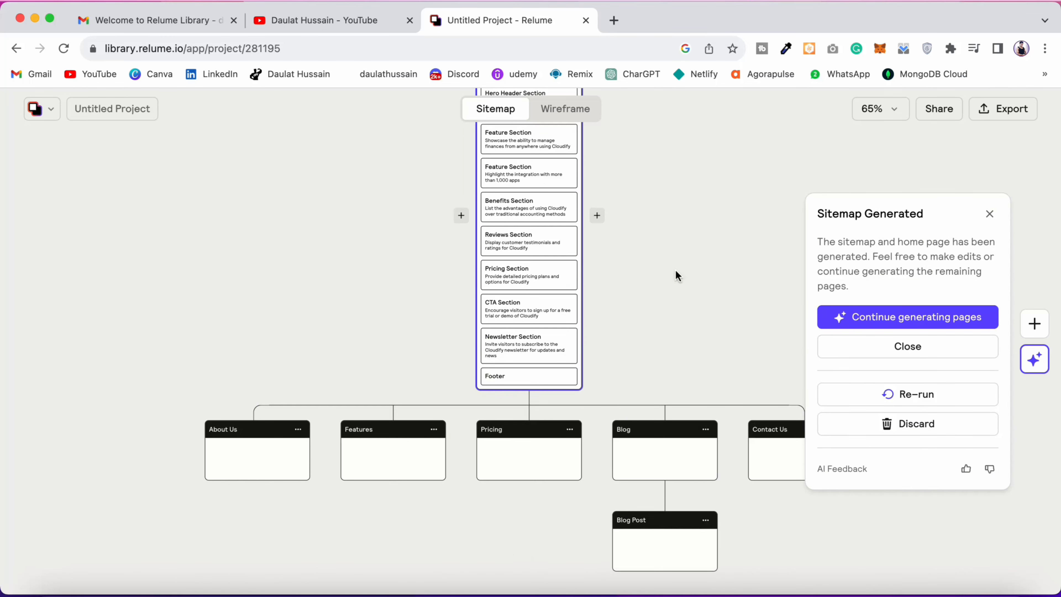
pyautogui.scroll(1, 518, 284)
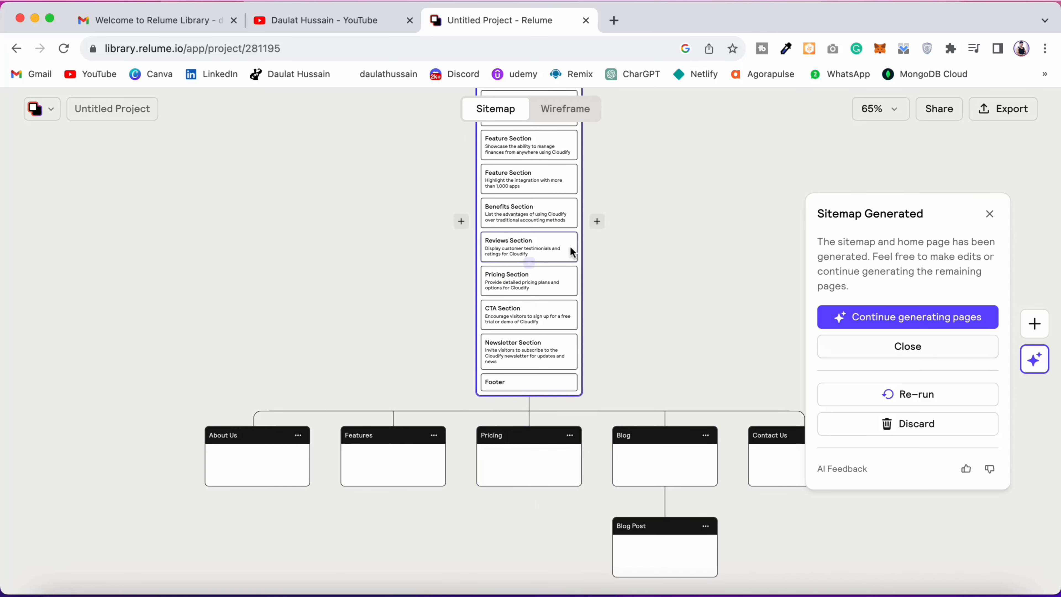
pyautogui.scroll(2, 571, 251)
pyautogui.scroll(5, 518, 409)
pyautogui.scroll(-6, 537, 439)
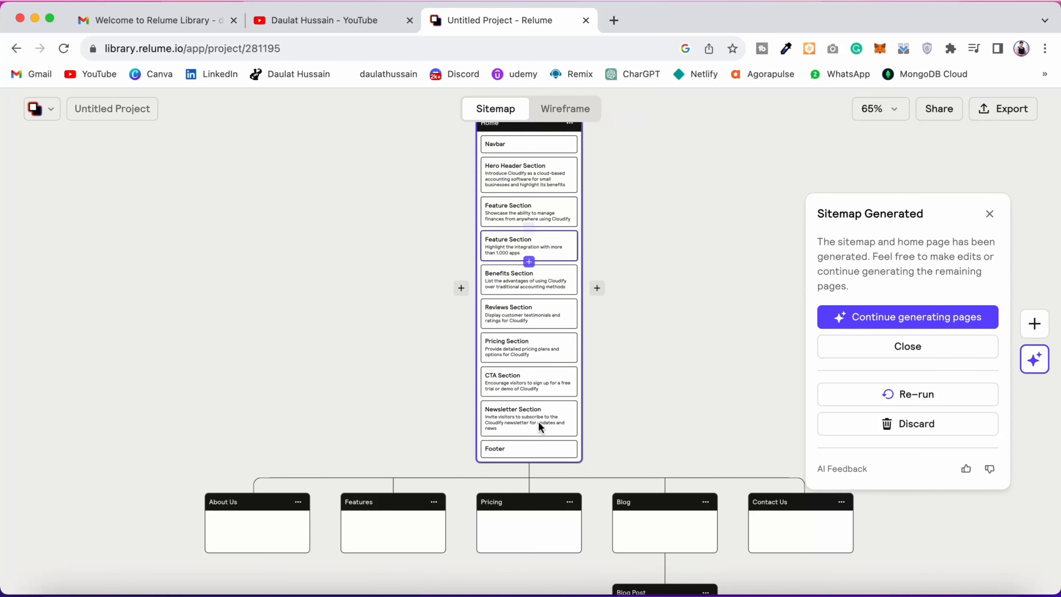
# Step: Generate the remaining pages of the new AI sitemap and review the sections on each page
pyautogui.click(935, 321)
pyautogui.scroll(-5, 504, 372)
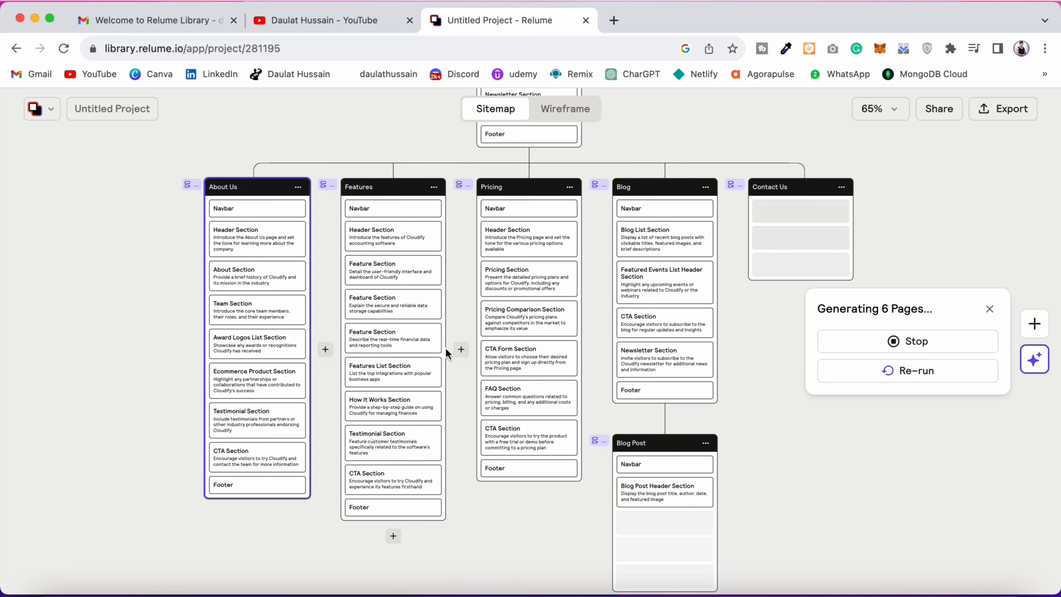
pyautogui.scroll(-2, 446, 348)
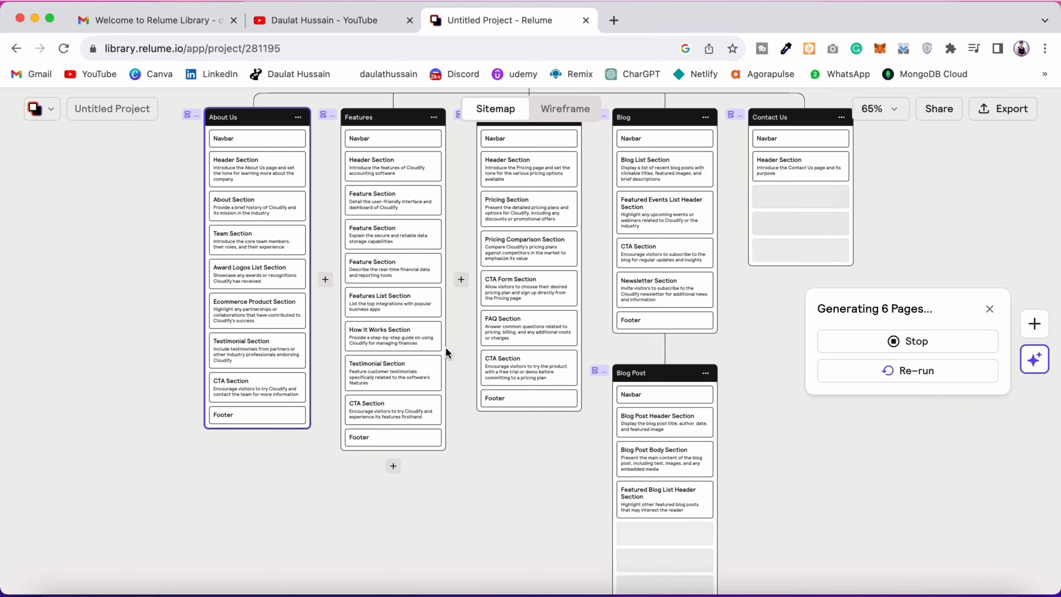
pyautogui.scroll(-6, 446, 348)
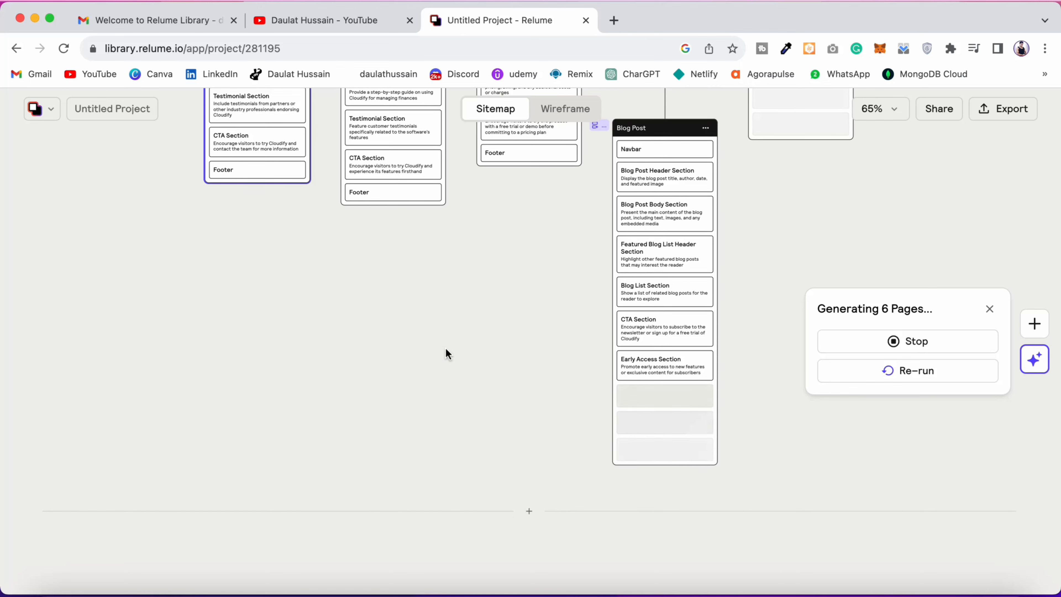
pyautogui.scroll(5, 420, 338)
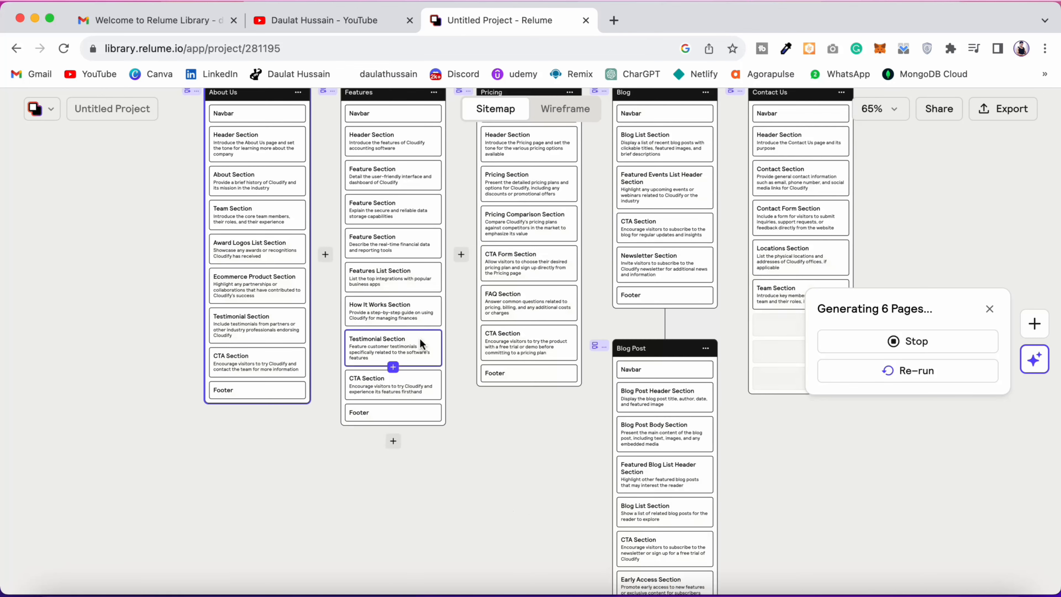
pyautogui.scroll(-6, 417, 335)
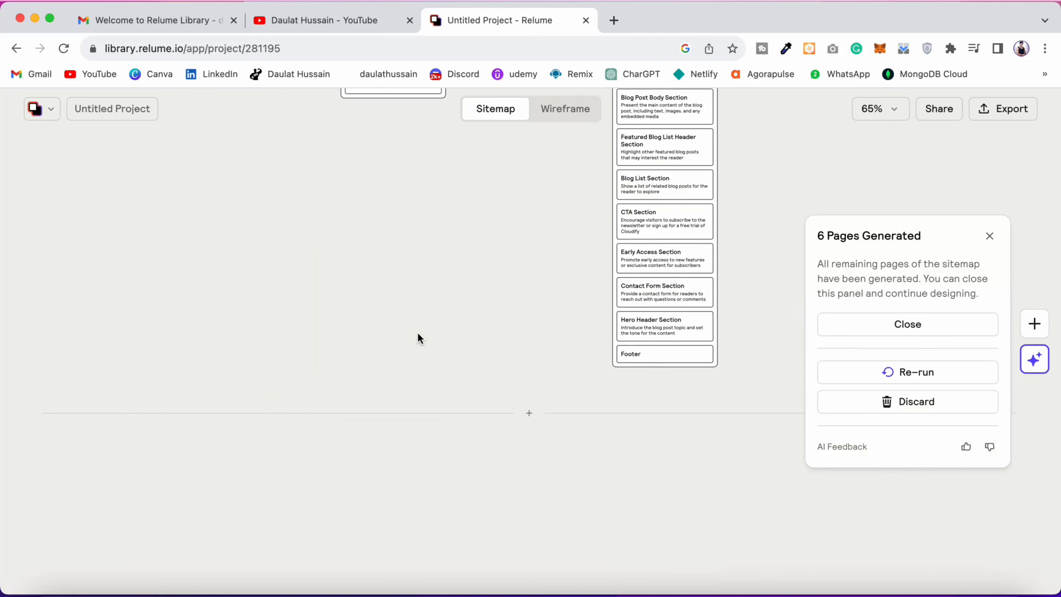
pyautogui.scroll(4, 651, 343)
pyautogui.scroll(2, 542, 345)
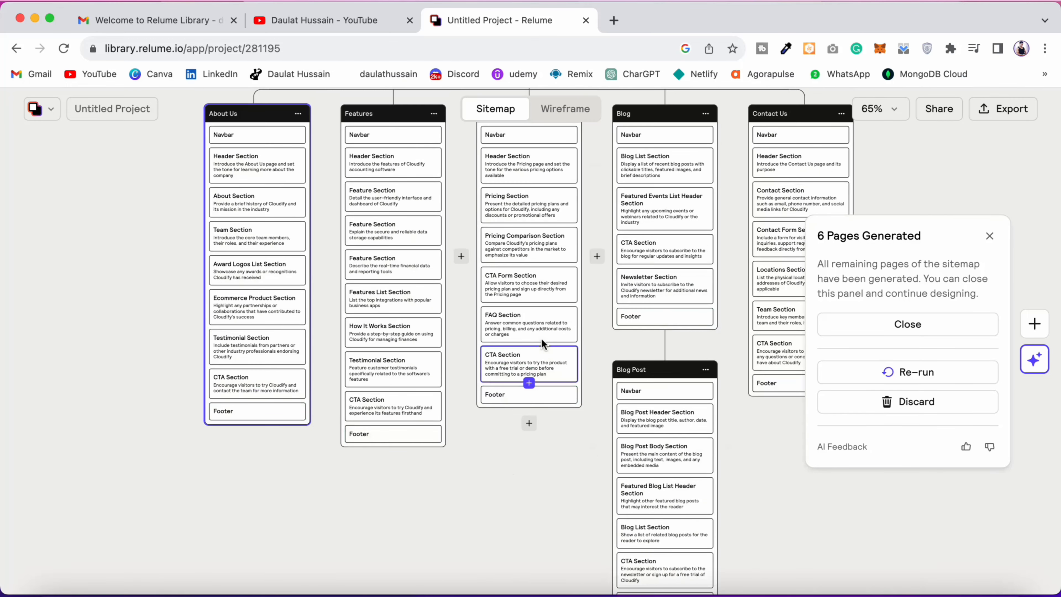
pyautogui.scroll(1, 501, 284)
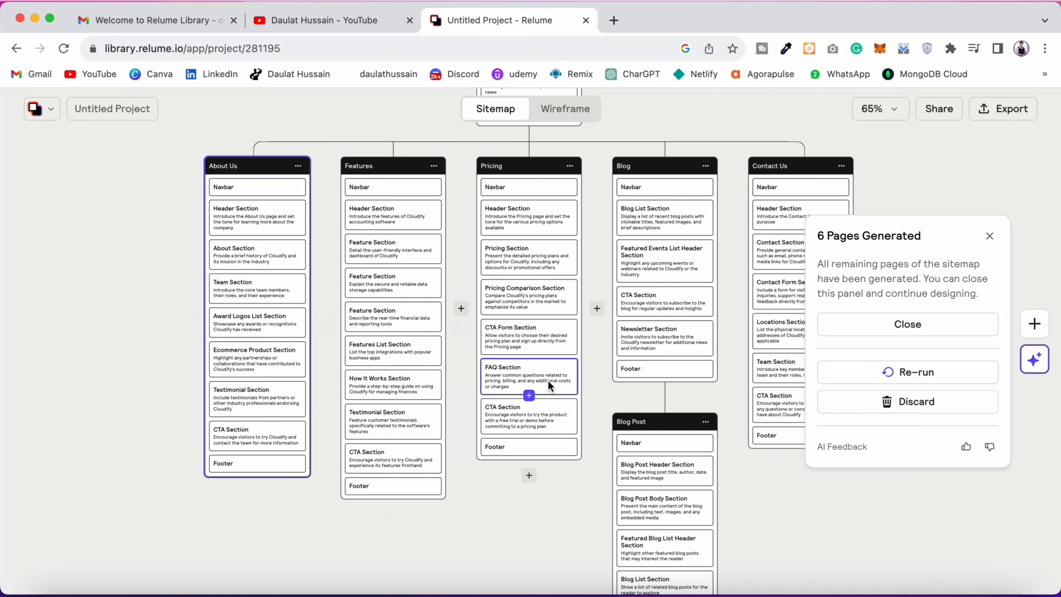
pyautogui.scroll(1, 316, 325)
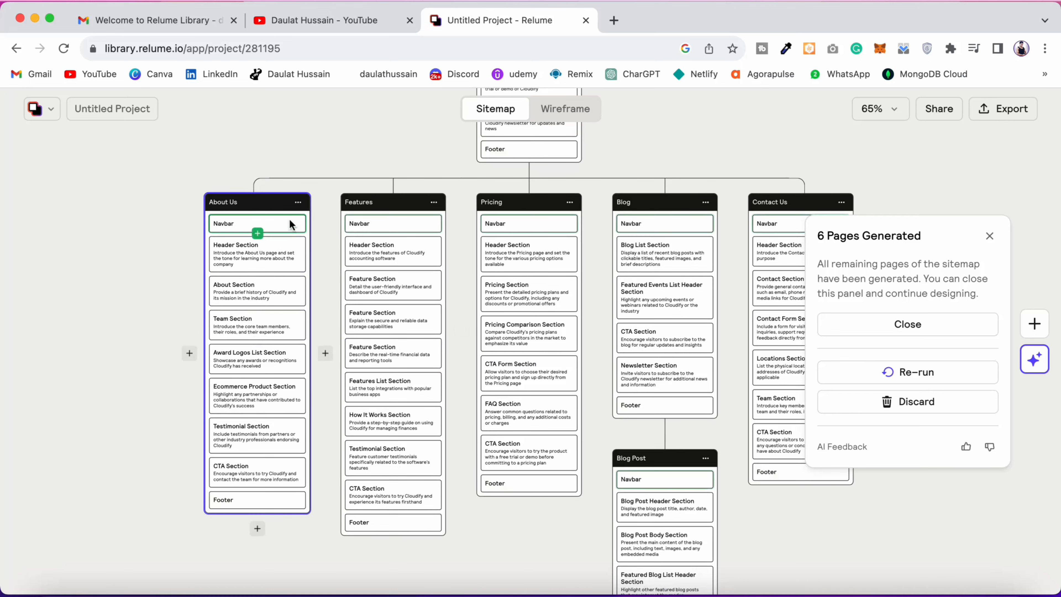
# Step: Duplicate the About Us page and move the copy's Ecommerce Product Section directly below its Header Section
pyautogui.click(298, 202)
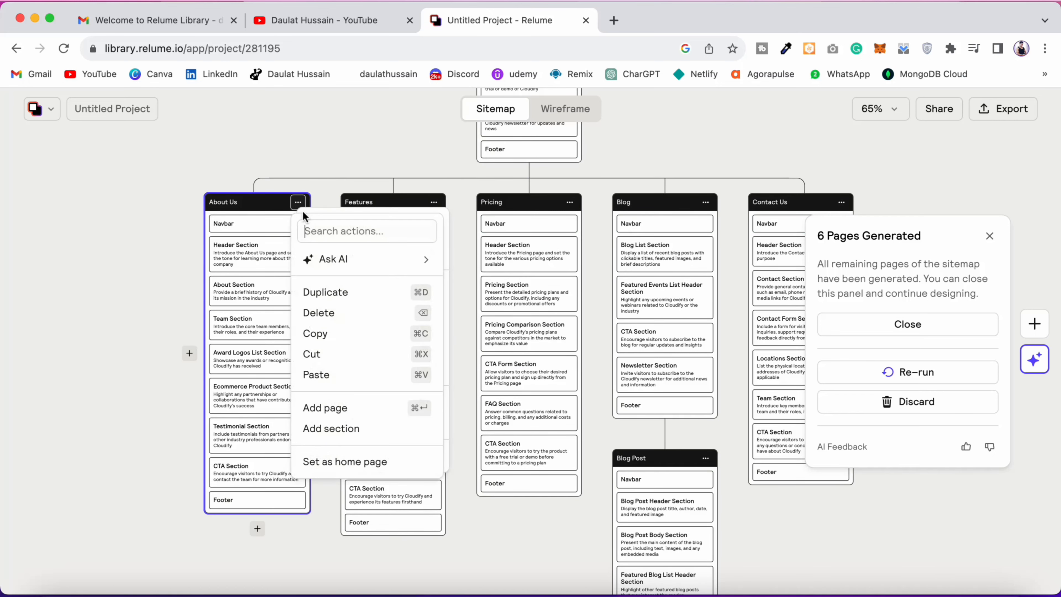
pyautogui.click(330, 293)
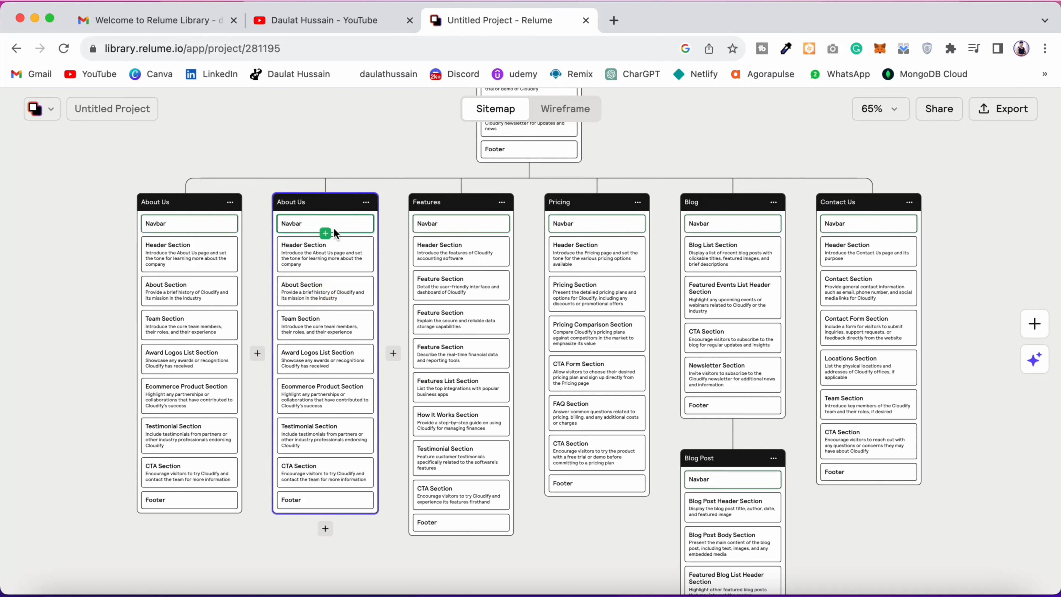
pyautogui.moveTo(346, 226)
pyautogui.mouseDown()
pyautogui.moveTo(329, 334)
pyautogui.moveTo(341, 323)
pyautogui.moveTo(346, 220)
pyautogui.mouseUp()
pyautogui.moveTo(332, 410); pyautogui.dragTo(289, 301)
pyautogui.scroll(5, 330, 305)
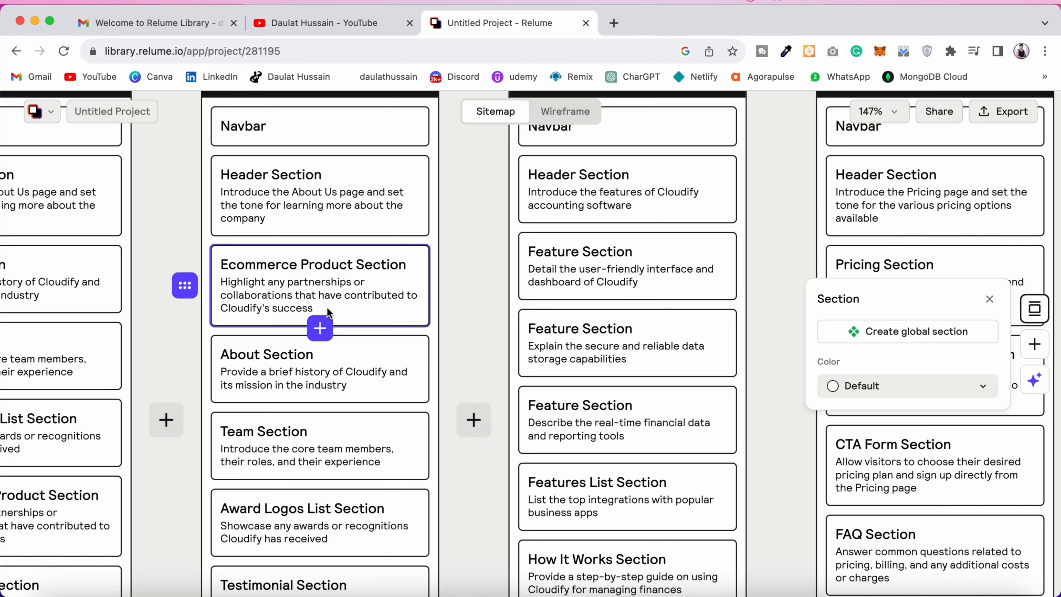
# Step: Delete the duplicated About Us page with the rearranged sections
pyautogui.scroll(-3, 327, 309)
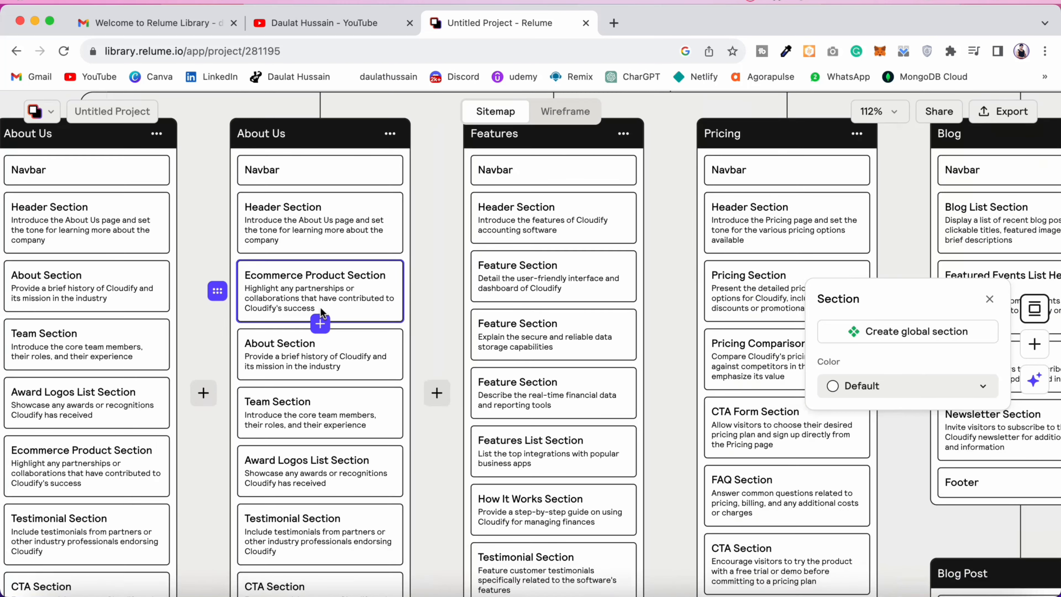
pyautogui.scroll(-5, 322, 312)
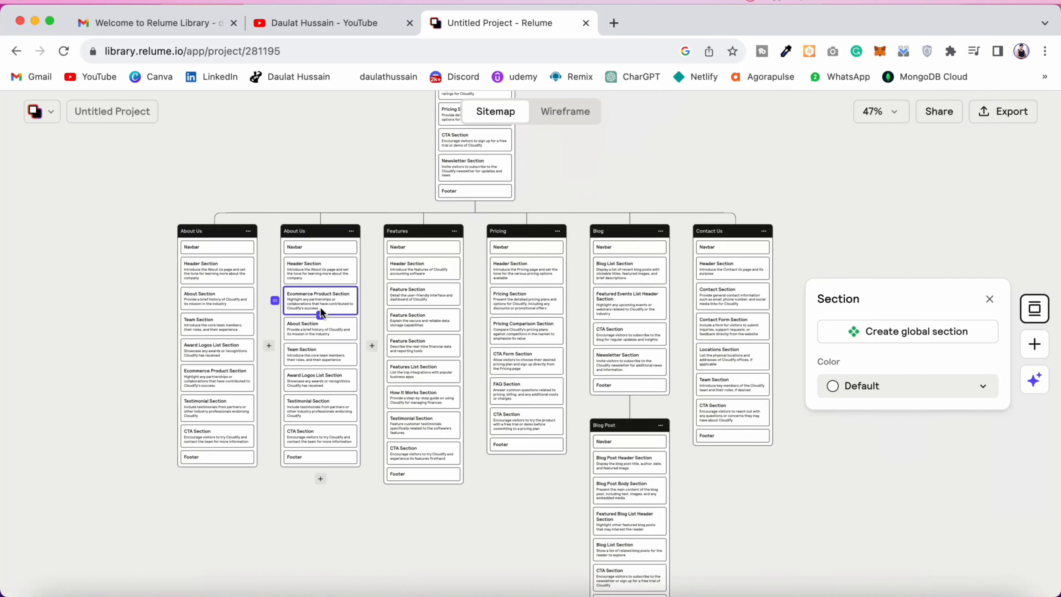
pyautogui.scroll(2, 322, 312)
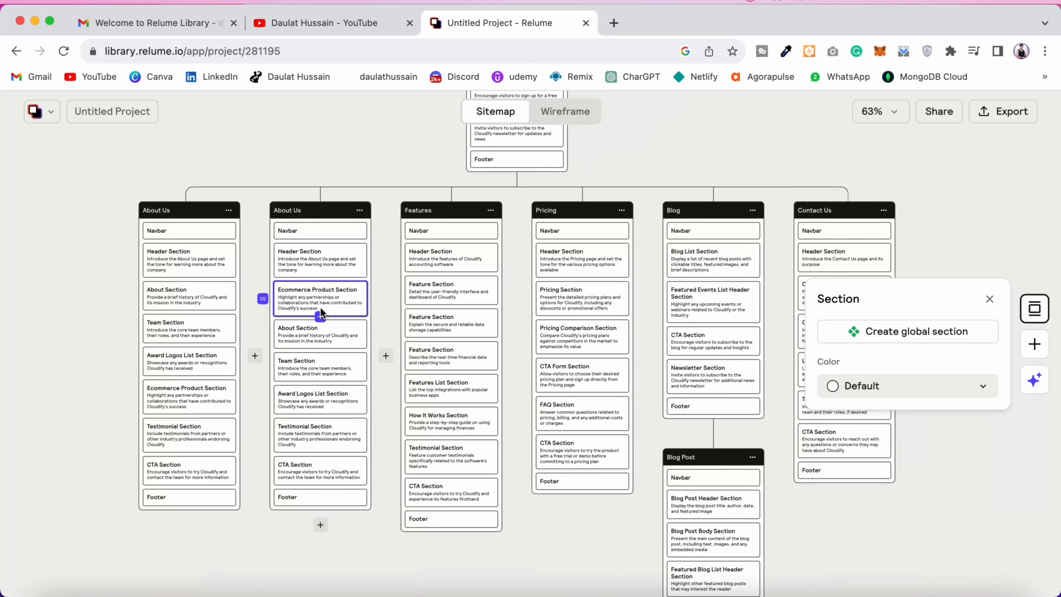
pyautogui.click(360, 210)
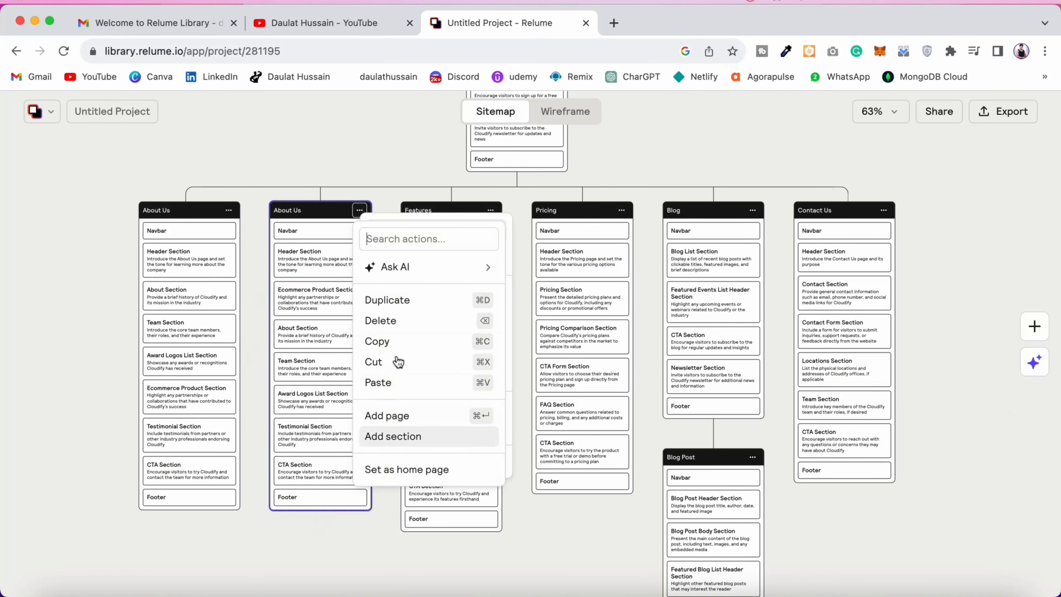
pyautogui.click(398, 325)
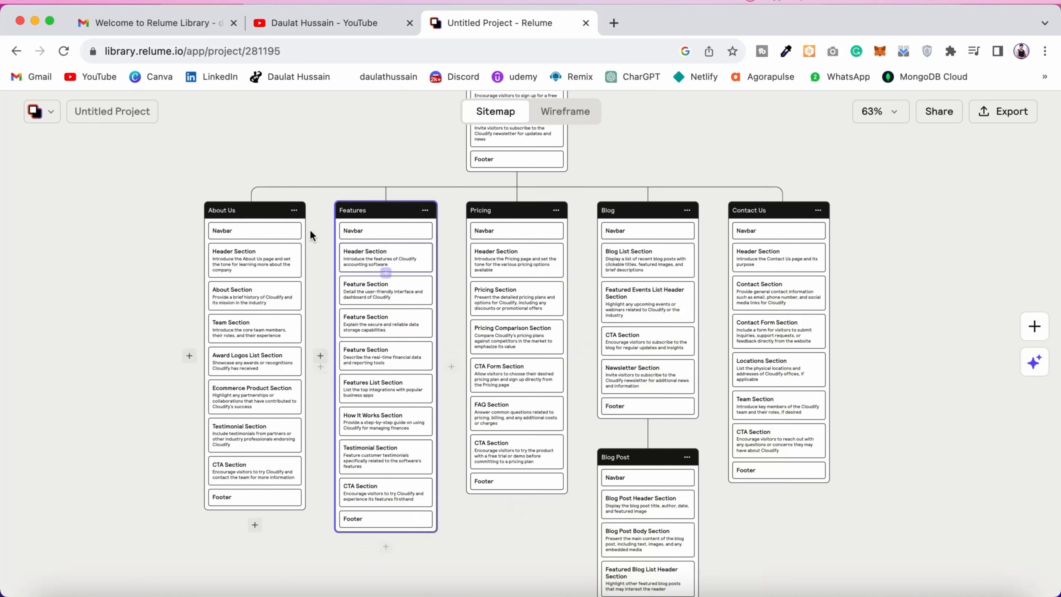
# Step: Generate a new AI version of the About Us page and delete the original one beside it
pyautogui.click(295, 211)
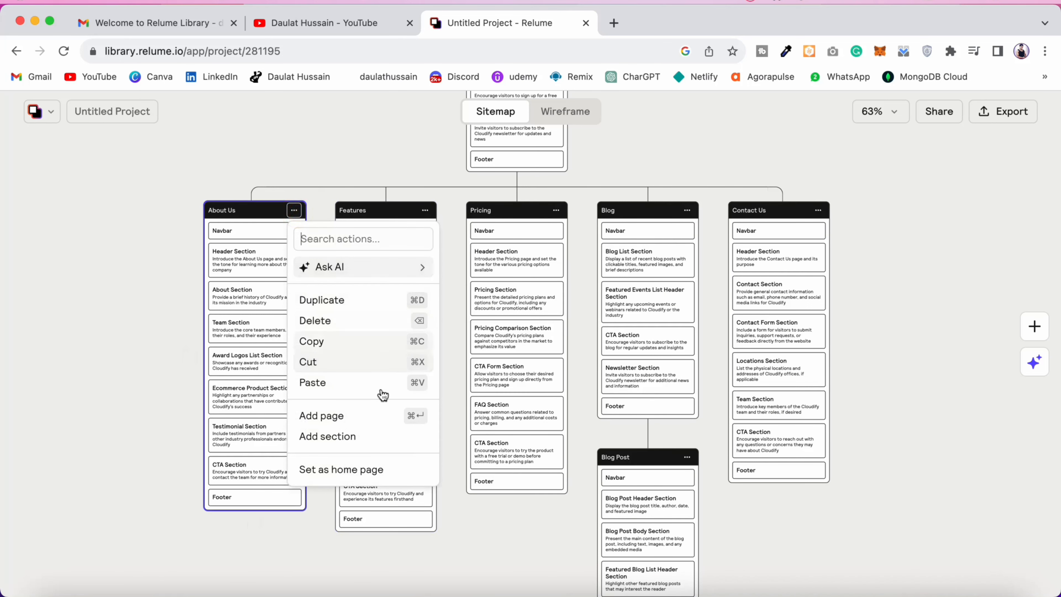
pyautogui.moveTo(360, 270)
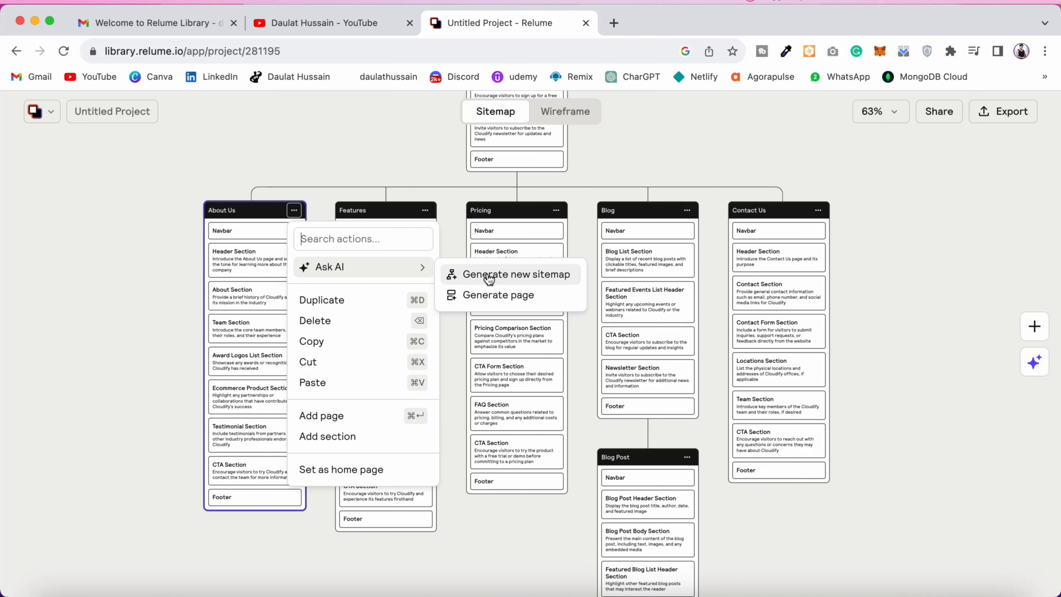
pyautogui.click(482, 296)
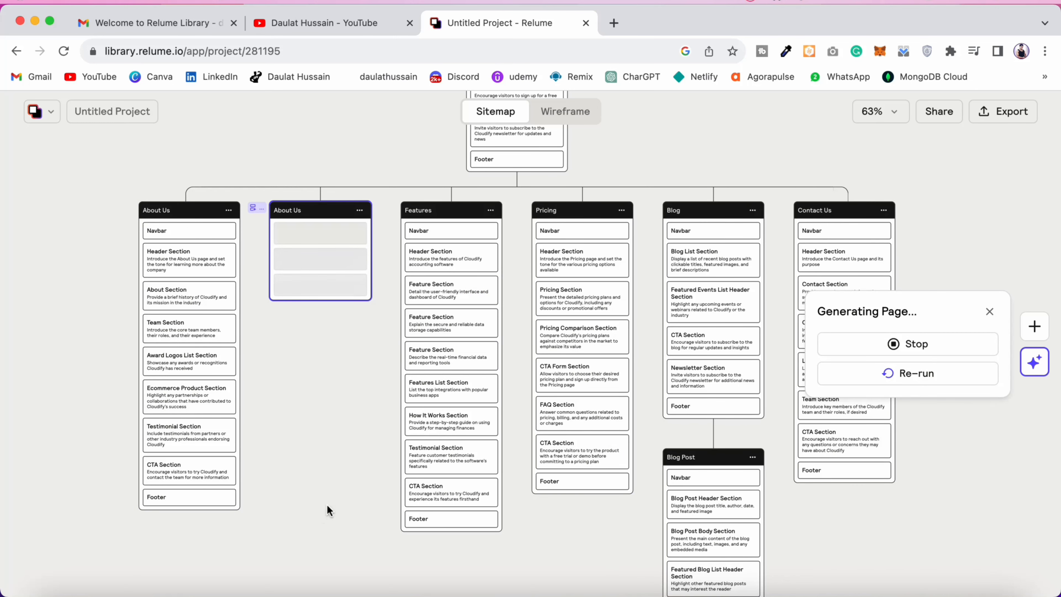
pyautogui.click(228, 210)
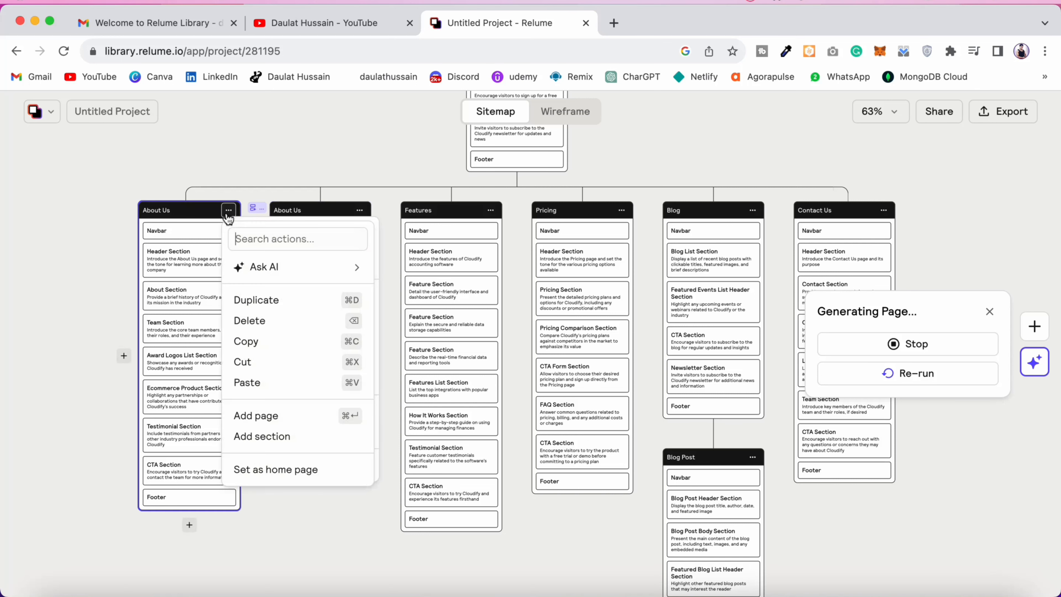
pyautogui.click(249, 321)
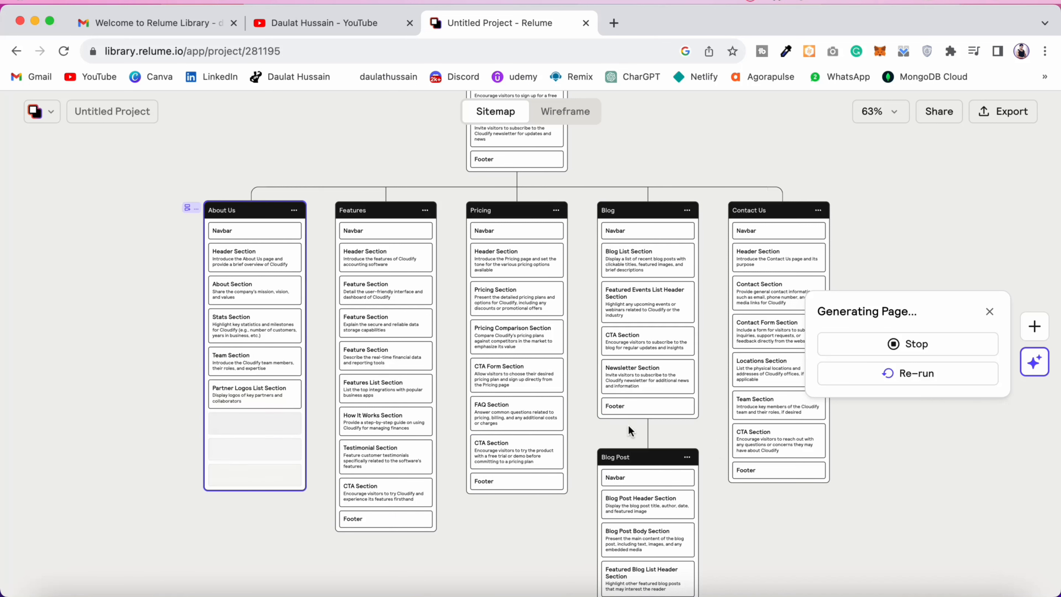
pyautogui.scroll(-5, 628, 424)
pyautogui.scroll(-10, 630, 429)
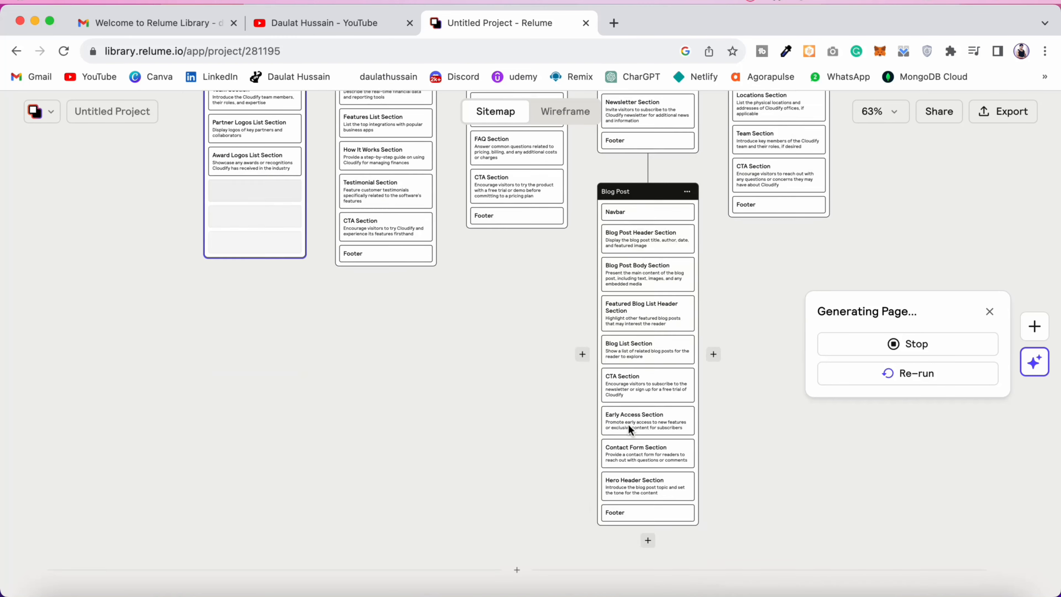
pyautogui.scroll(12, 629, 428)
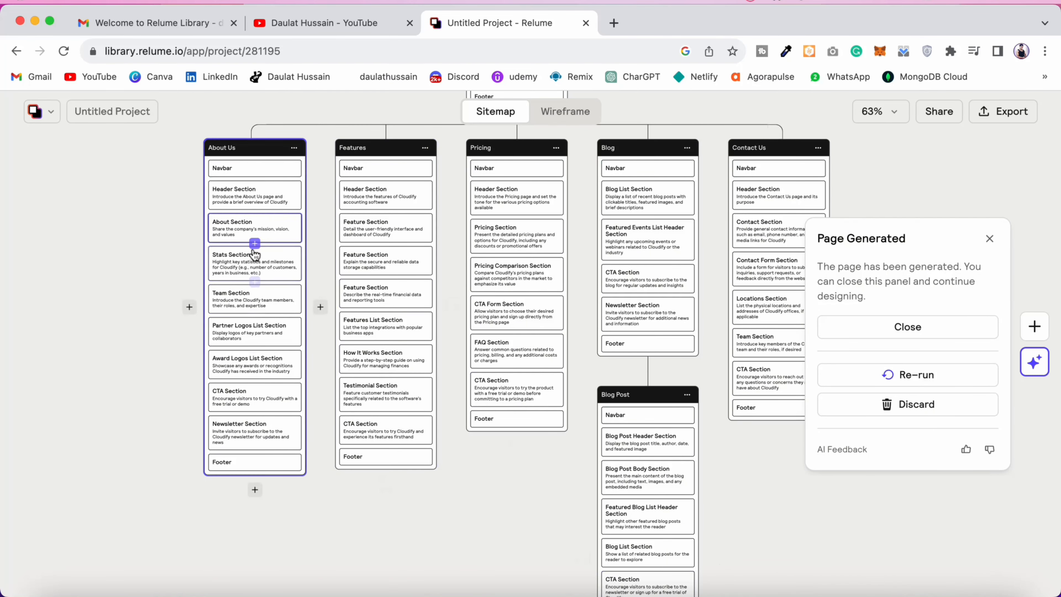
# Step: Look over both sitemaps, switch to the wireframe view and examine the primary sitemap's Home page wireframe
pyautogui.scroll(8, 550, 439)
pyautogui.scroll(10, 550, 439)
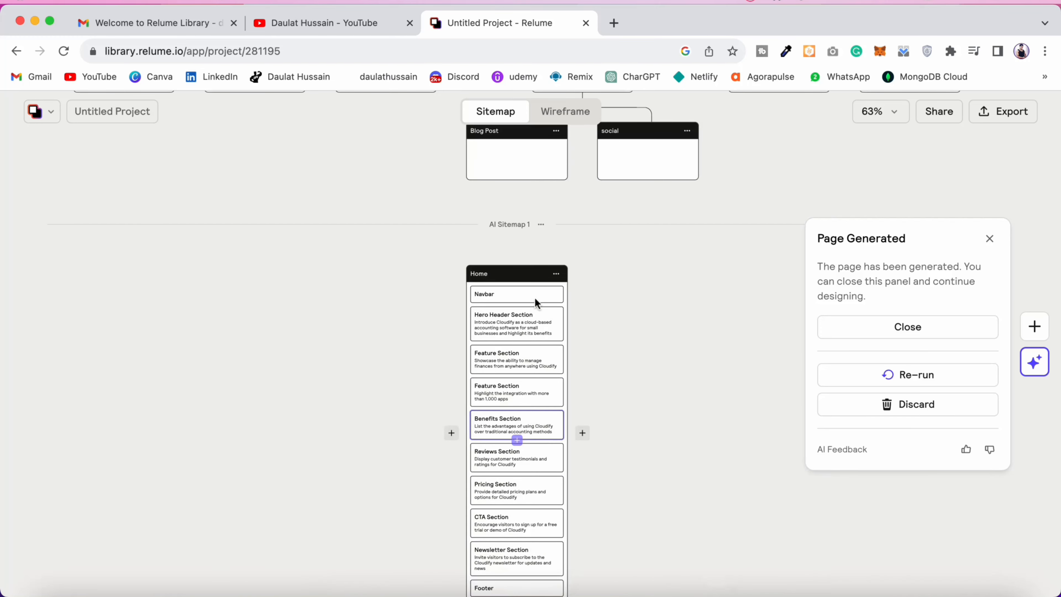
pyautogui.scroll(10, 659, 393)
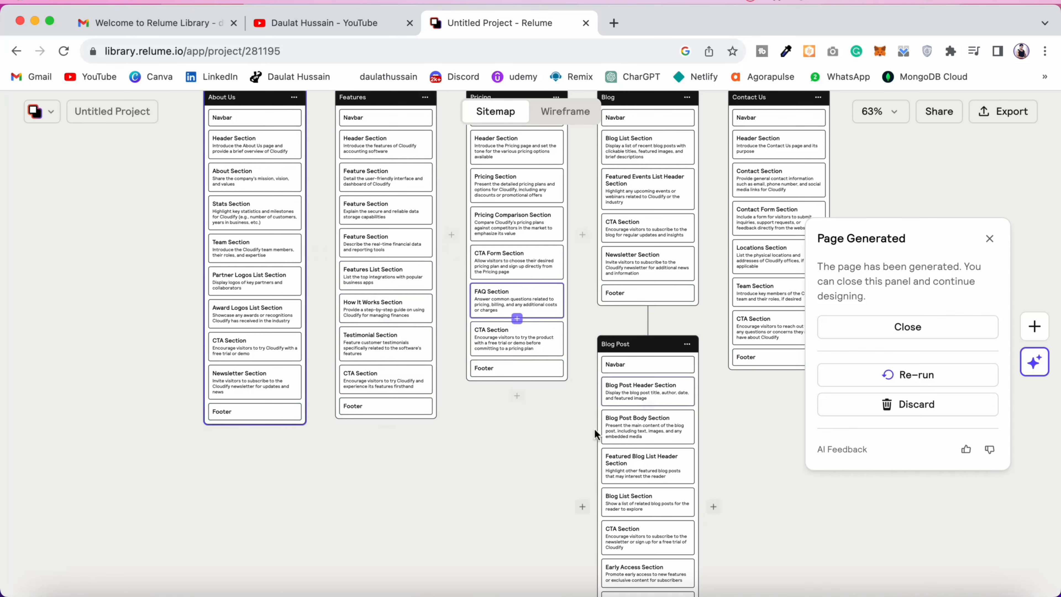
pyautogui.click(576, 117)
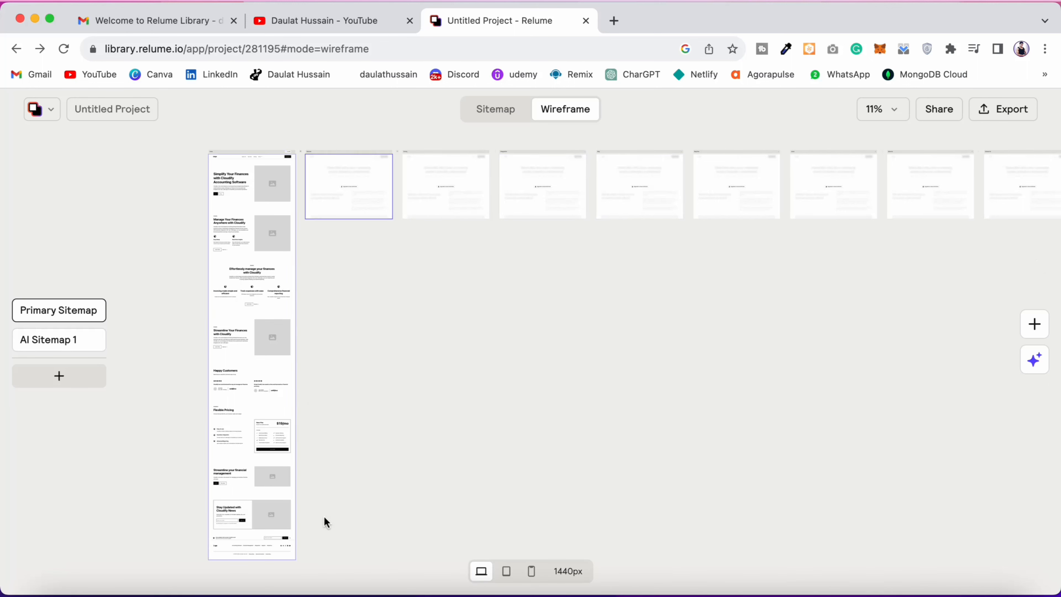
pyautogui.click(280, 443)
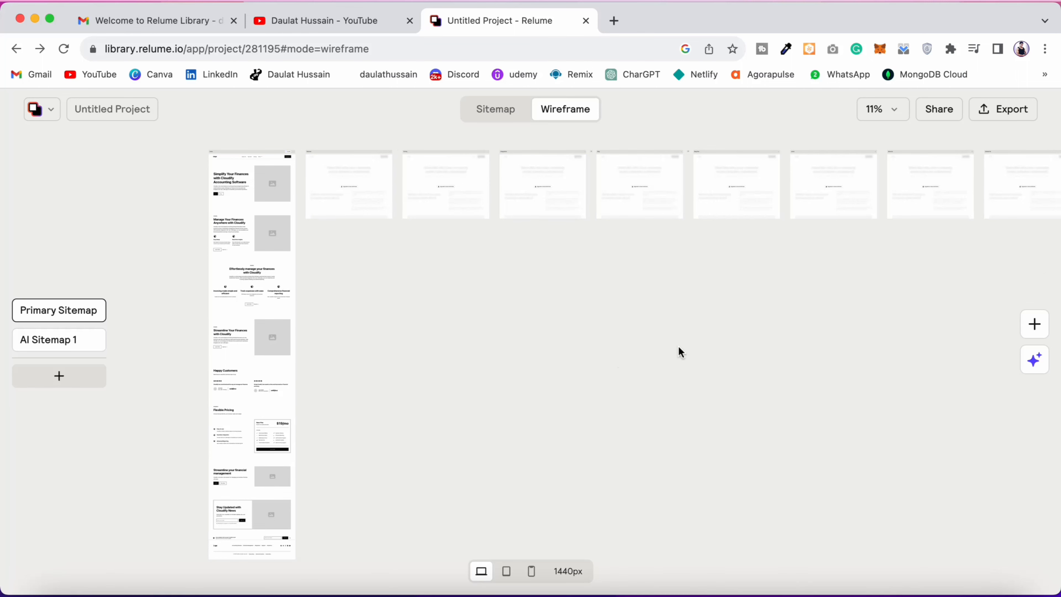
pyautogui.scroll(-3, 203, 316)
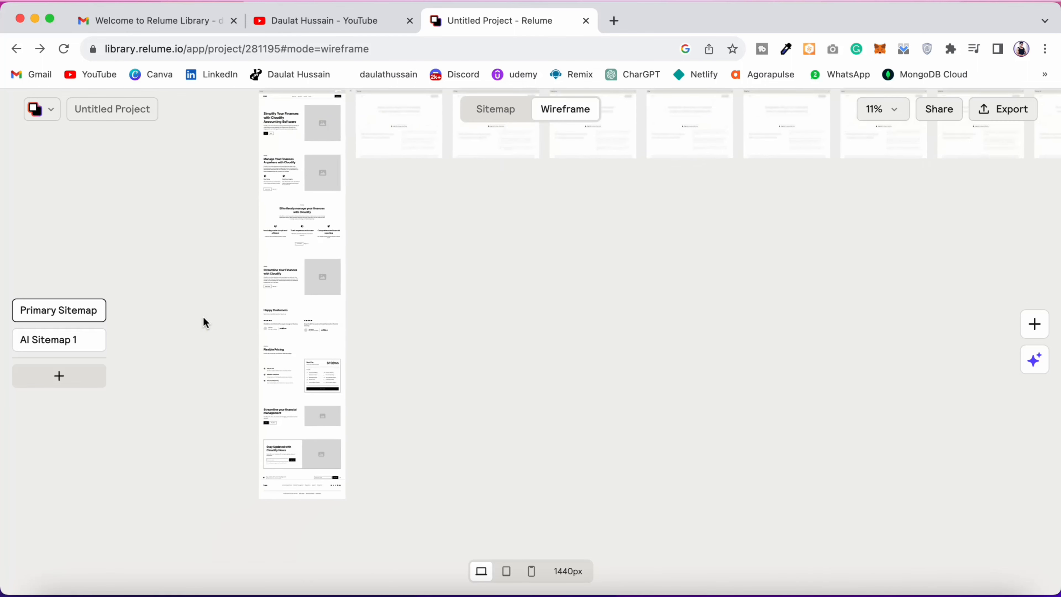
pyautogui.scroll(2, 281, 234)
pyautogui.scroll(3, 280, 234)
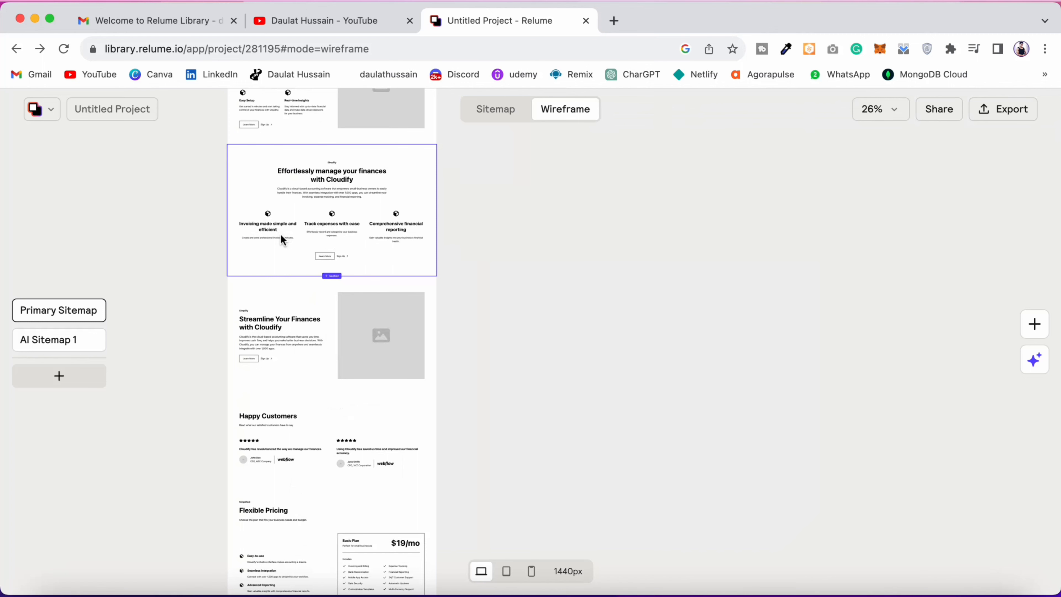
pyautogui.scroll(1, 280, 234)
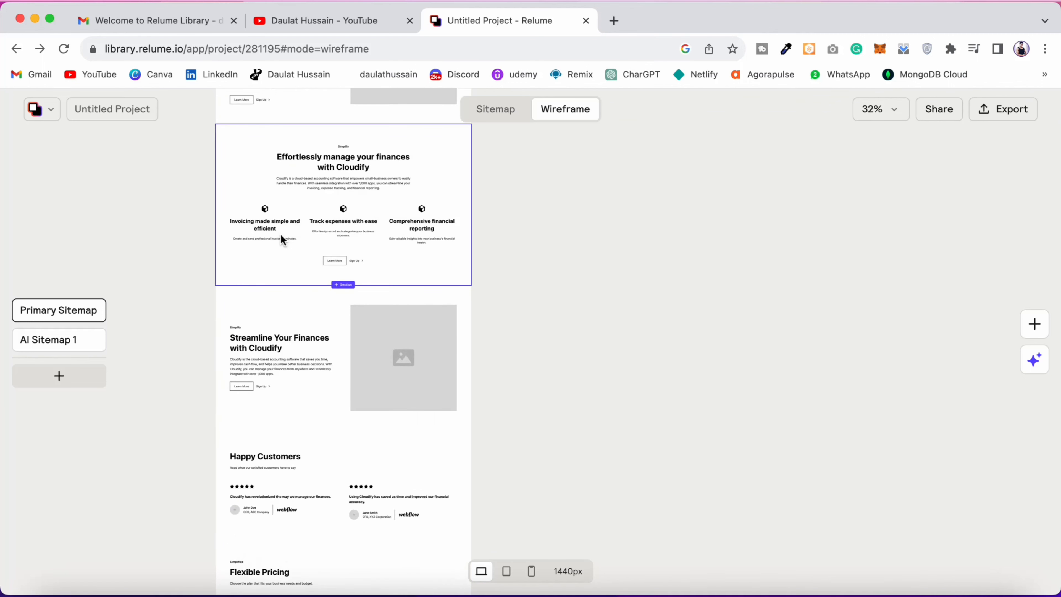
# Step: Inspect the component and variant options of the Home wireframe's Manage Your Finances Feature Section
pyautogui.click(298, 217)
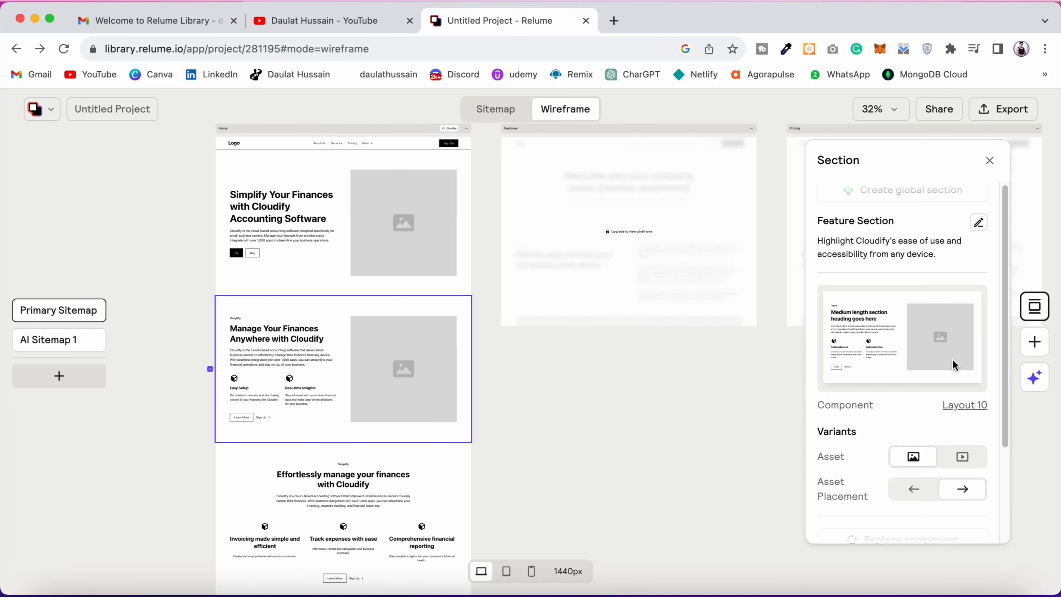
pyautogui.scroll(-1, 953, 363)
pyautogui.scroll(-5, 359, 459)
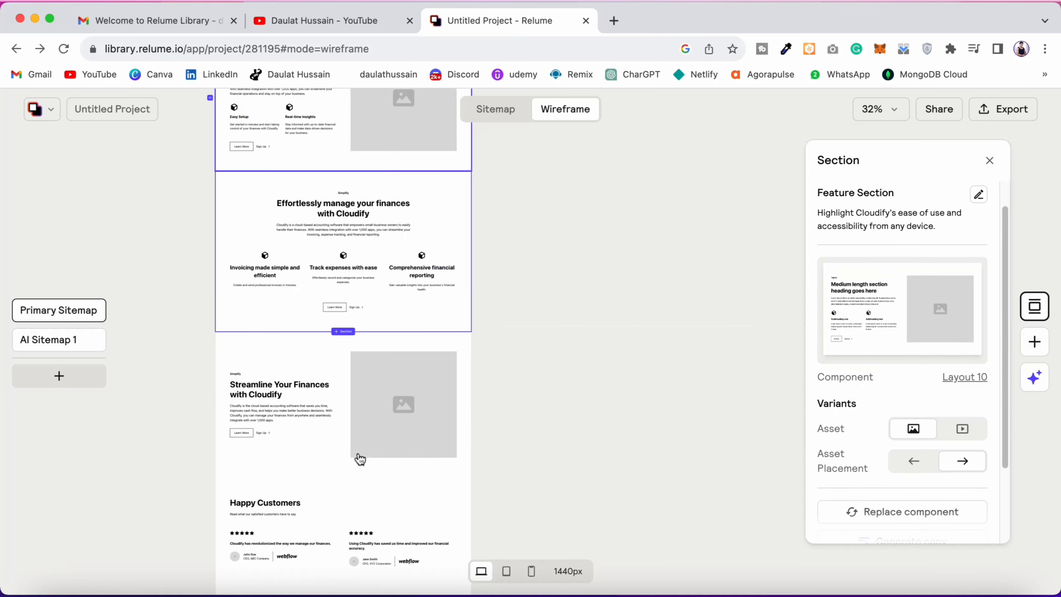
pyautogui.scroll(-5, 359, 458)
# Step: Try centred text alignment on the Happy Customers Reviews Section and return it to left-aligned text
pyautogui.click(412, 239)
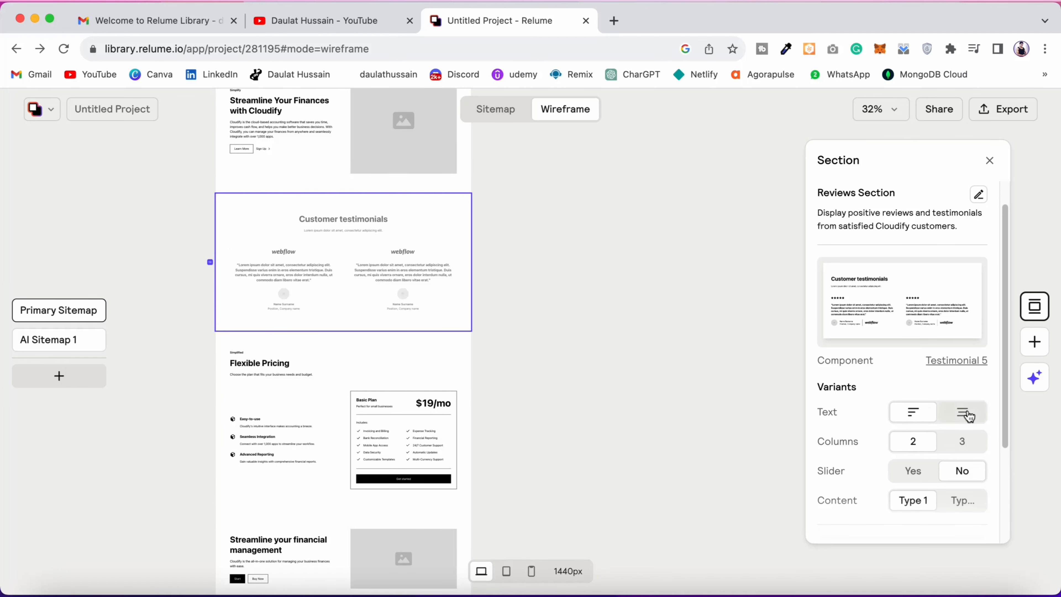
pyautogui.click(390, 229)
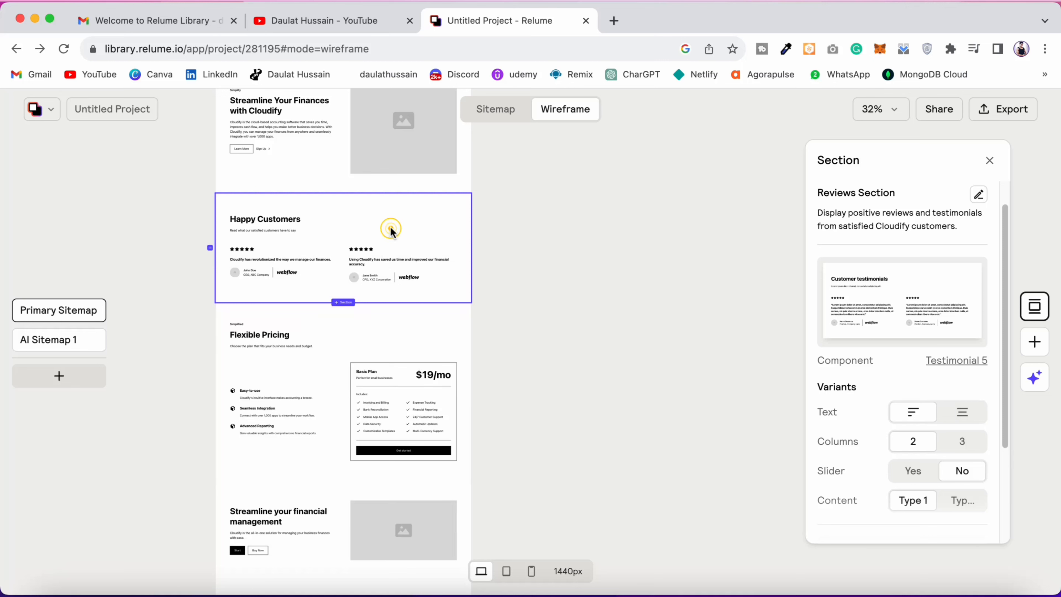
pyautogui.click(959, 424)
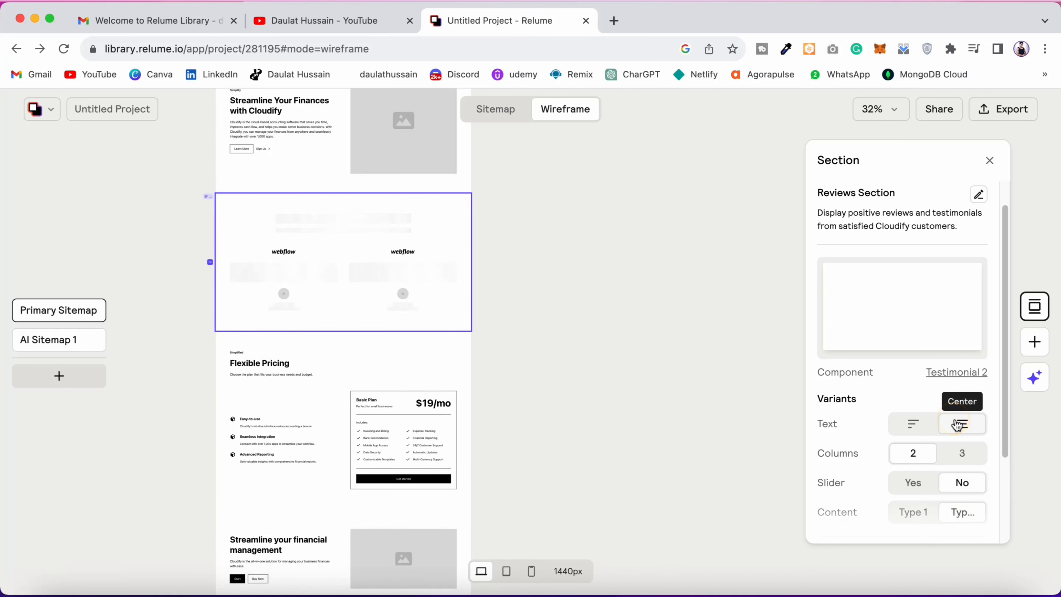
pyautogui.click(914, 431)
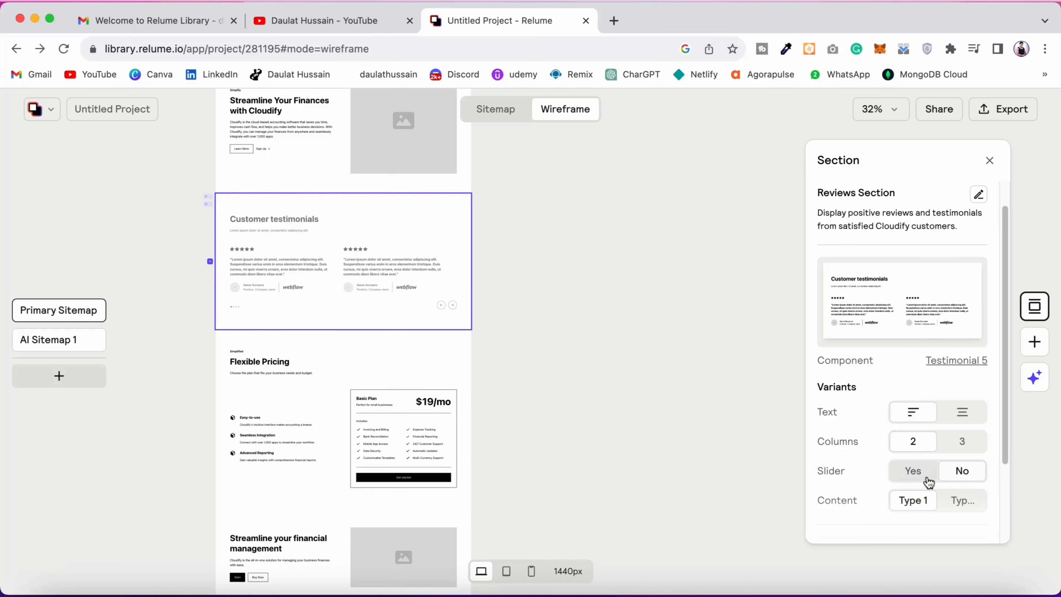
pyautogui.scroll(-3, 938, 480)
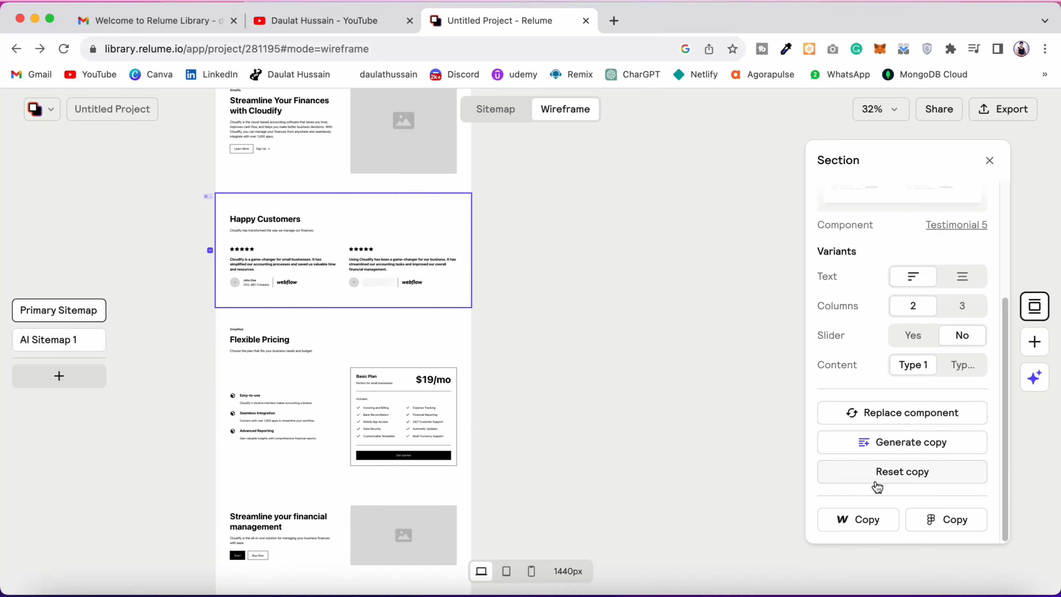
# Step: Inspect the global Footer section's component options and look through the Home page wireframe
pyautogui.scroll(-10, 334, 409)
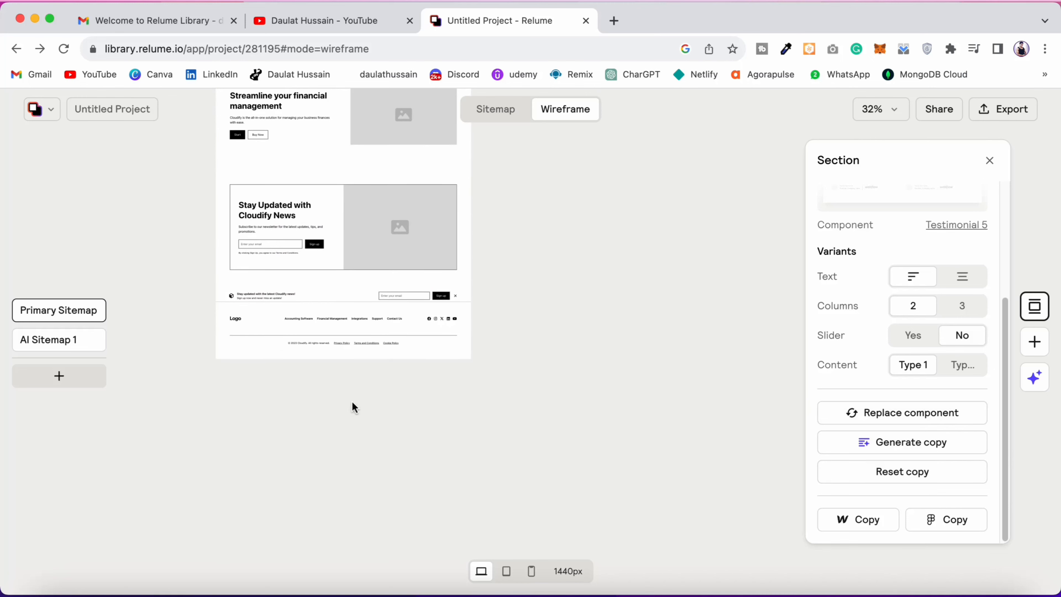
pyautogui.click(343, 342)
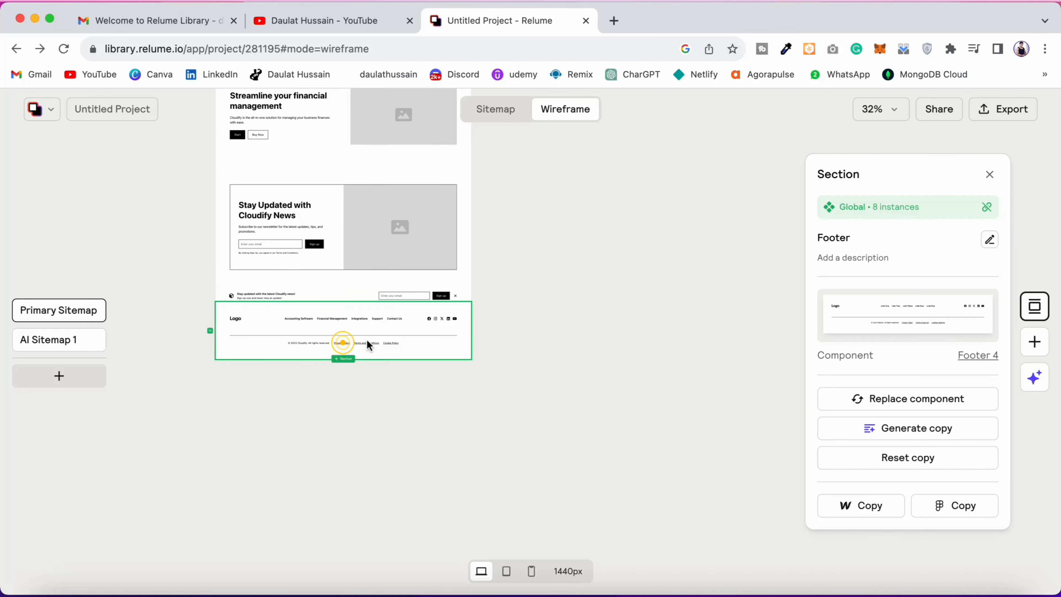
pyautogui.scroll(15, 373, 329)
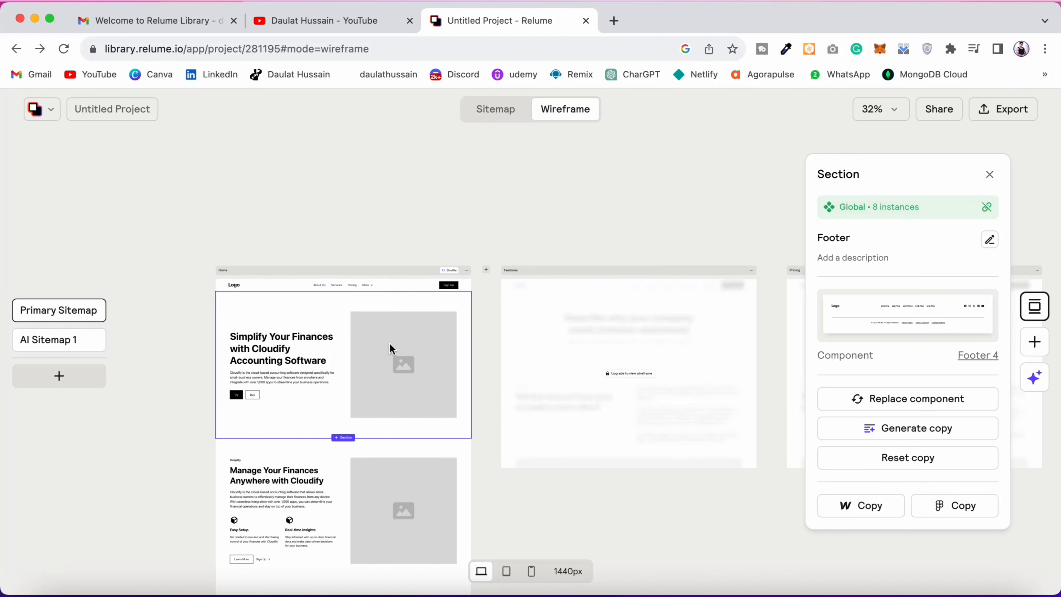
pyautogui.scroll(-5, 389, 346)
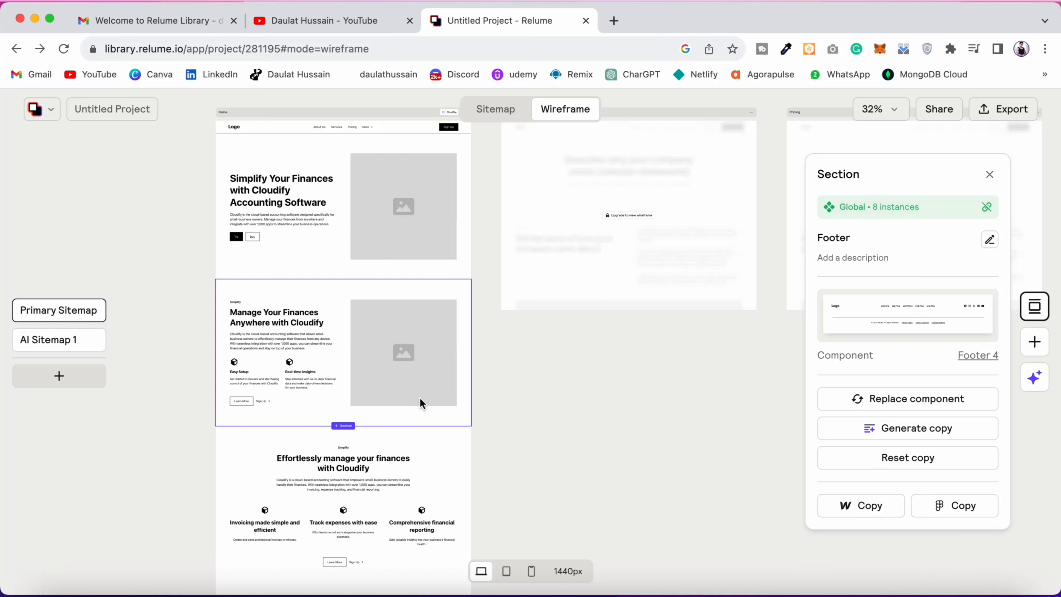
pyautogui.scroll(5, 419, 398)
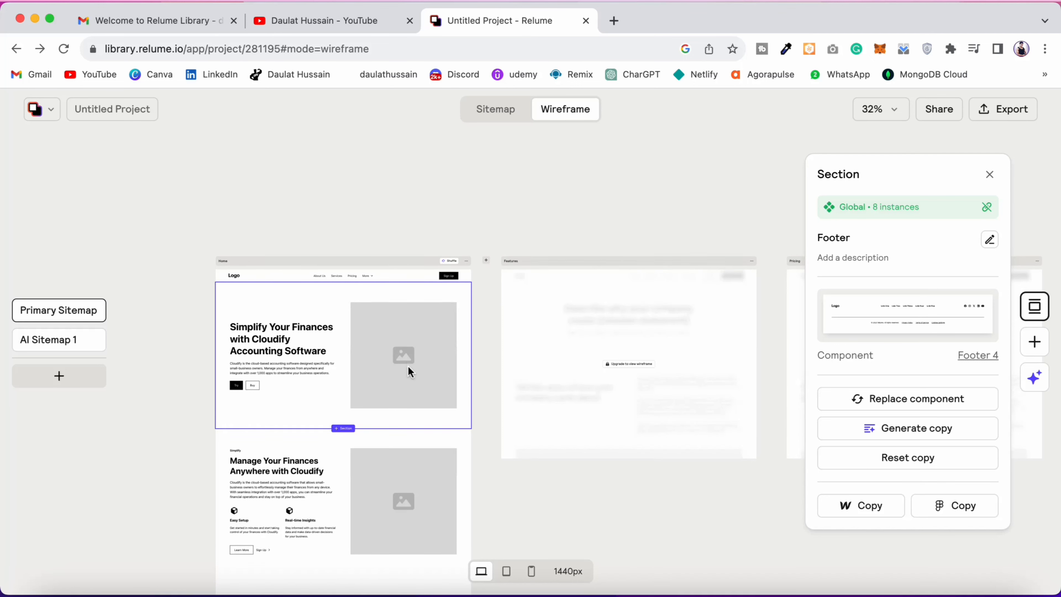
pyautogui.scroll(-15, 407, 365)
pyautogui.scroll(-15, 478, 359)
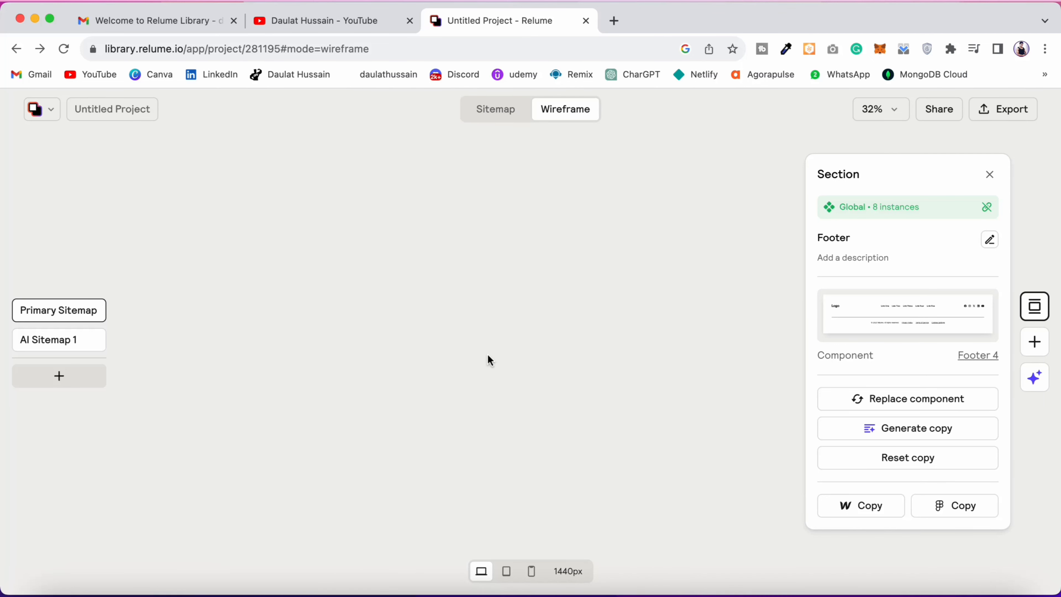
# Step: Return to the Home wireframe's beginning and review the project's available export formats
pyautogui.scroll(15, 338, 342)
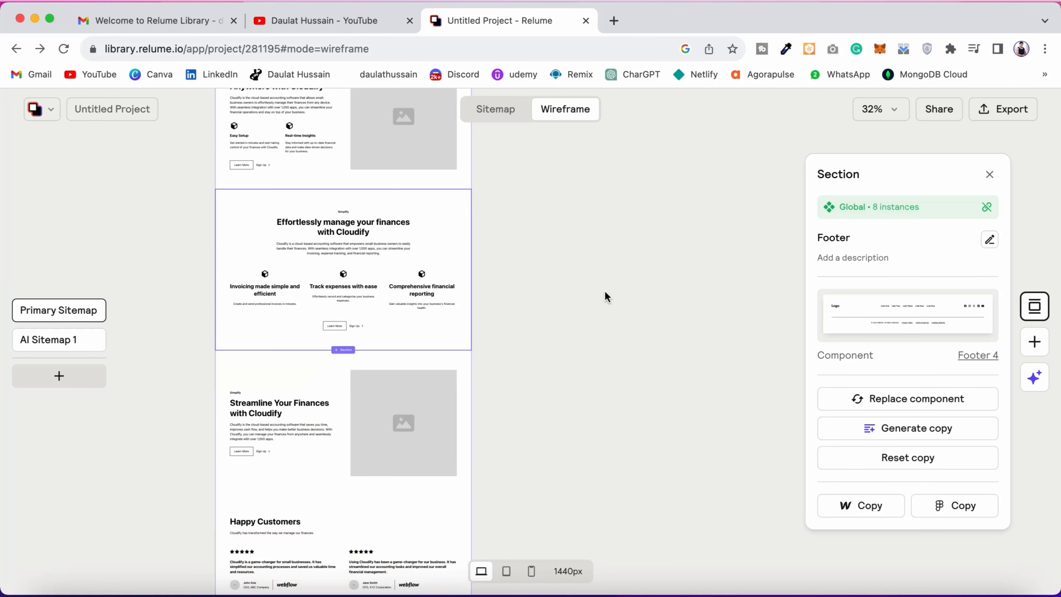
pyautogui.scroll(10, 423, 349)
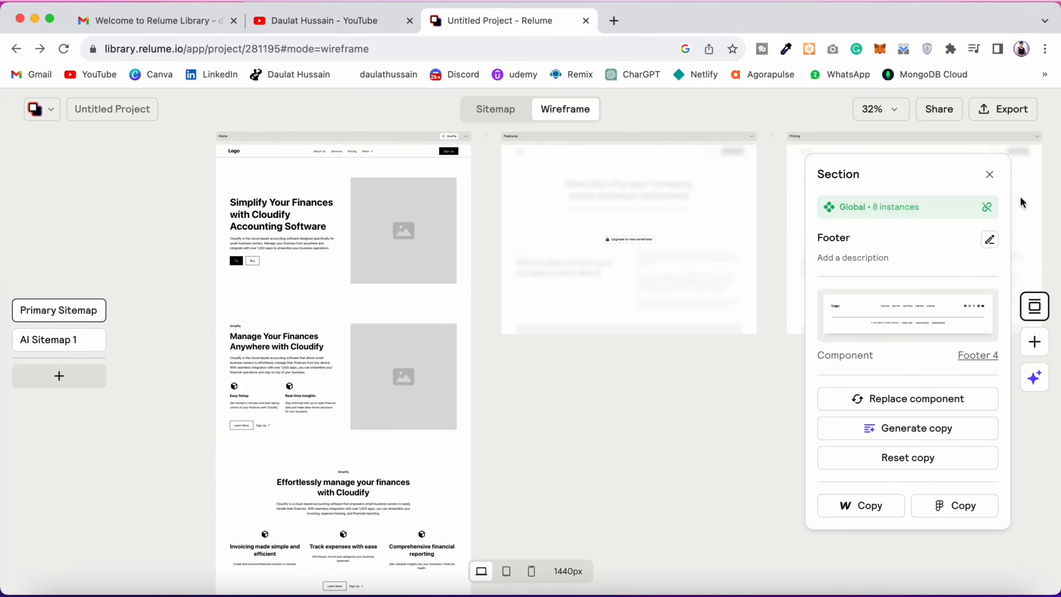
pyautogui.click(1007, 122)
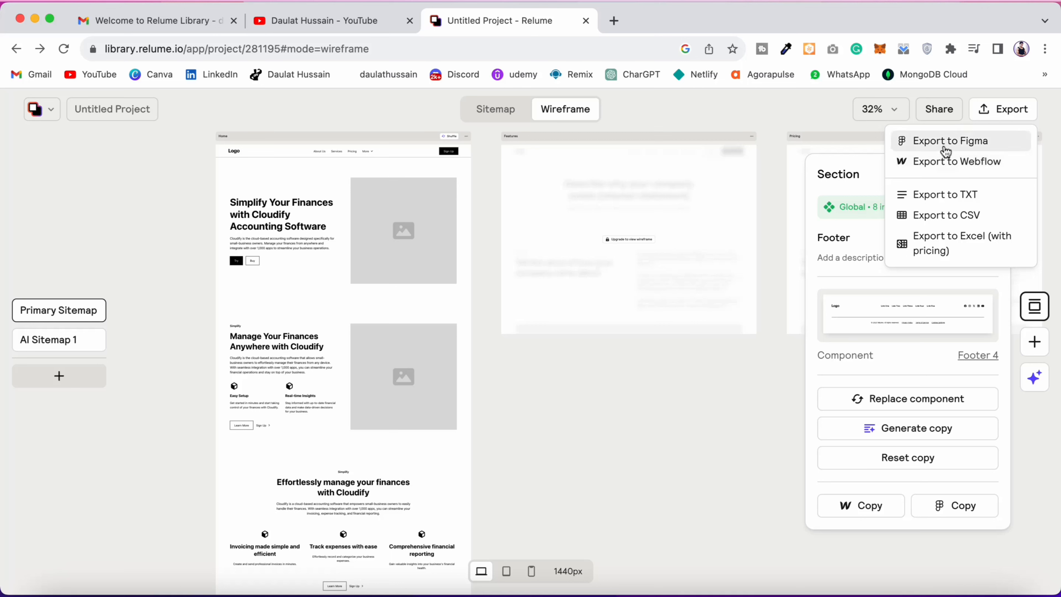
pyautogui.click(1008, 118)
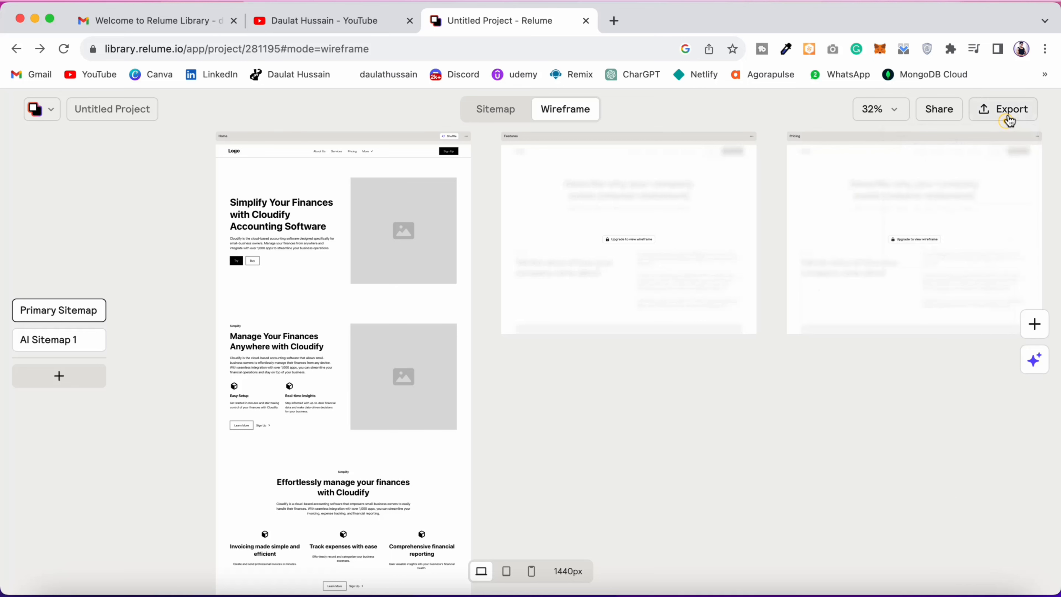
pyautogui.click(1009, 119)
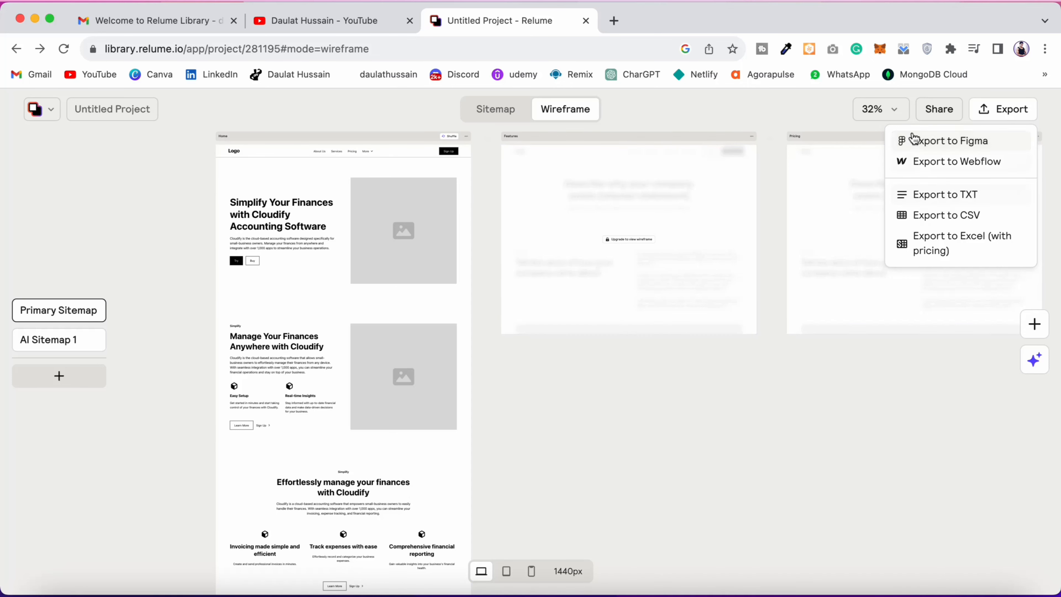
# Step: Copy the project's view-only share link and open it in a new browser tab
pyautogui.click(937, 111)
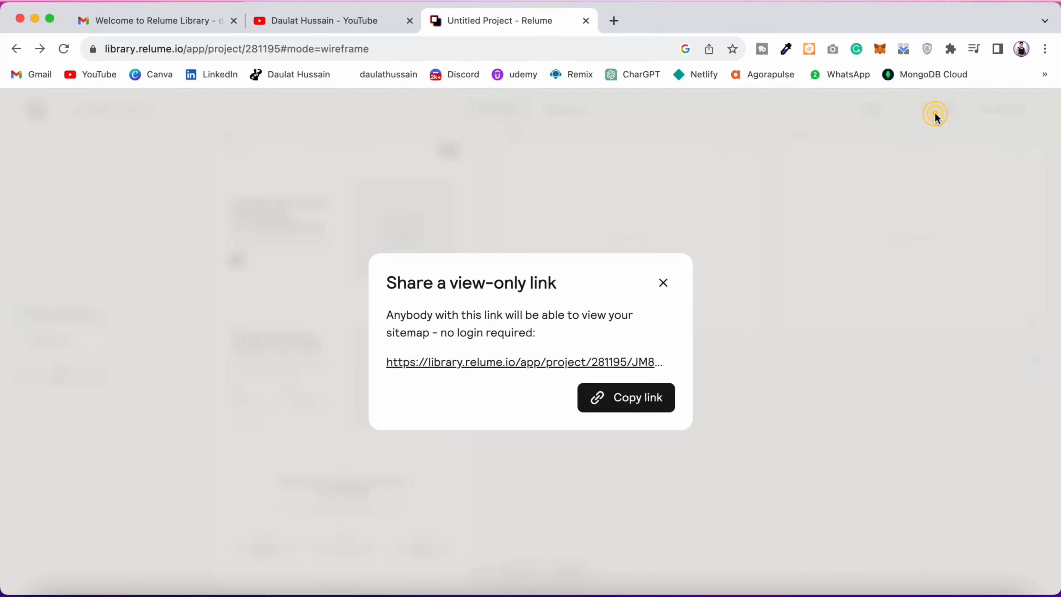
pyautogui.click(637, 404)
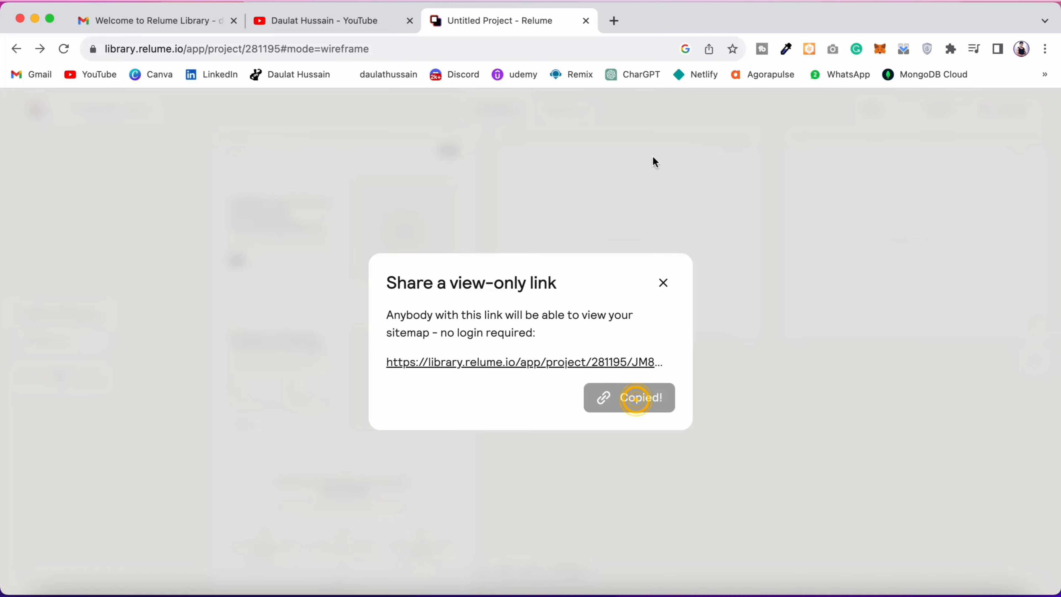
pyautogui.click(617, 23)
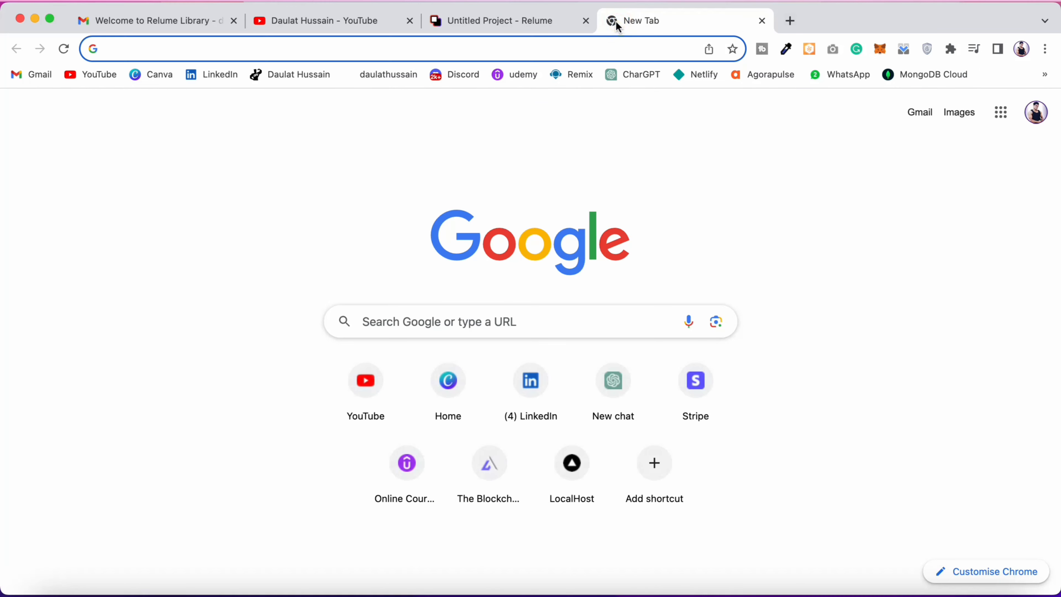
pyautogui.press('super+v')
pyautogui.press('Return')
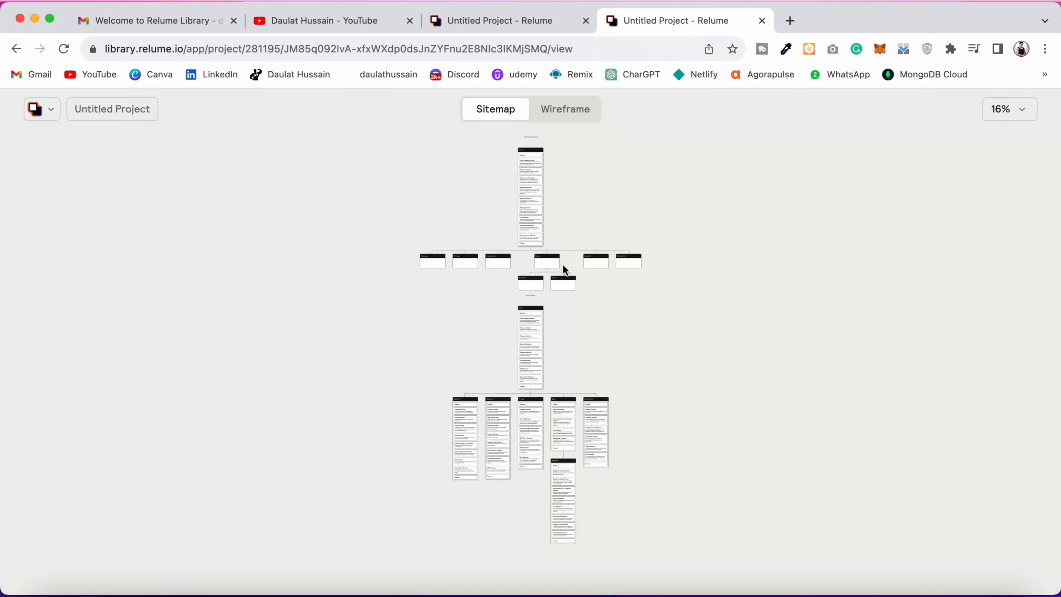
# Step: Look over both sitemaps in the shared view-only project and switch it to the wireframe view
pyautogui.scroll(-5, 515, 395)
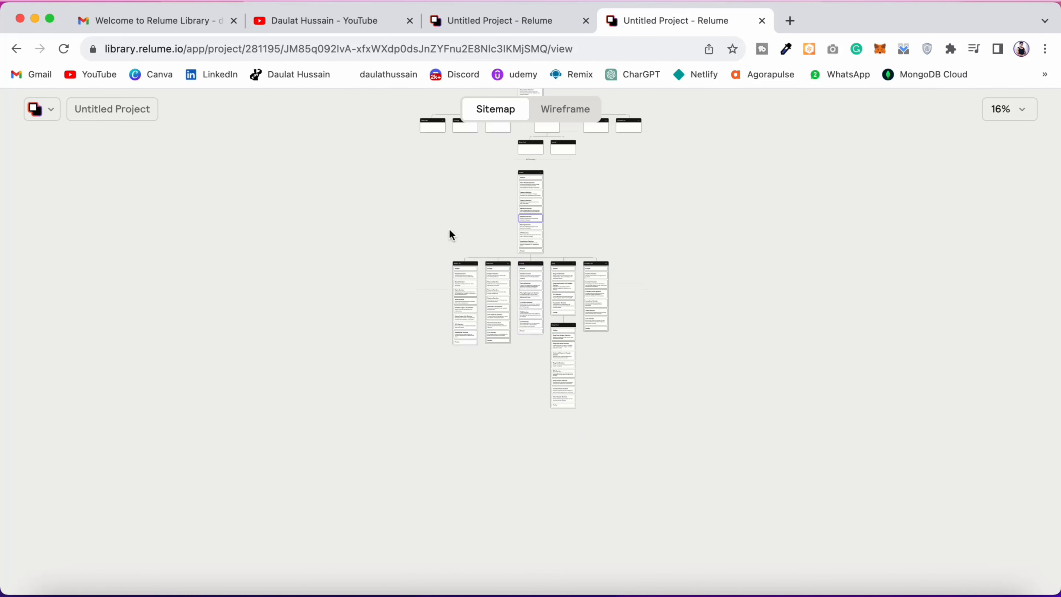
pyautogui.scroll(6, 658, 425)
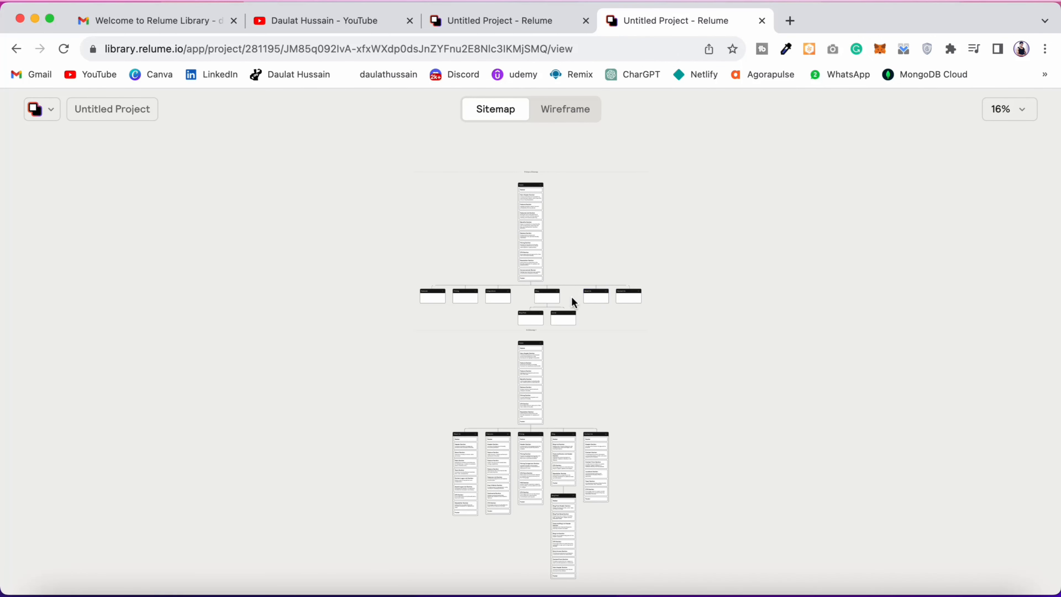
pyautogui.scroll(-7, 612, 391)
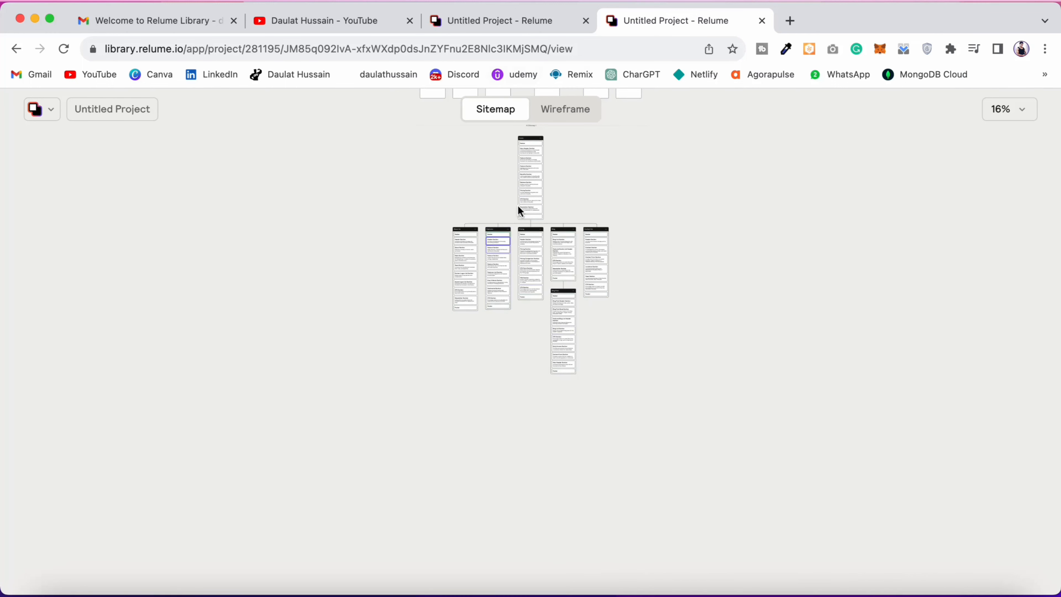
pyautogui.scroll(2, 521, 211)
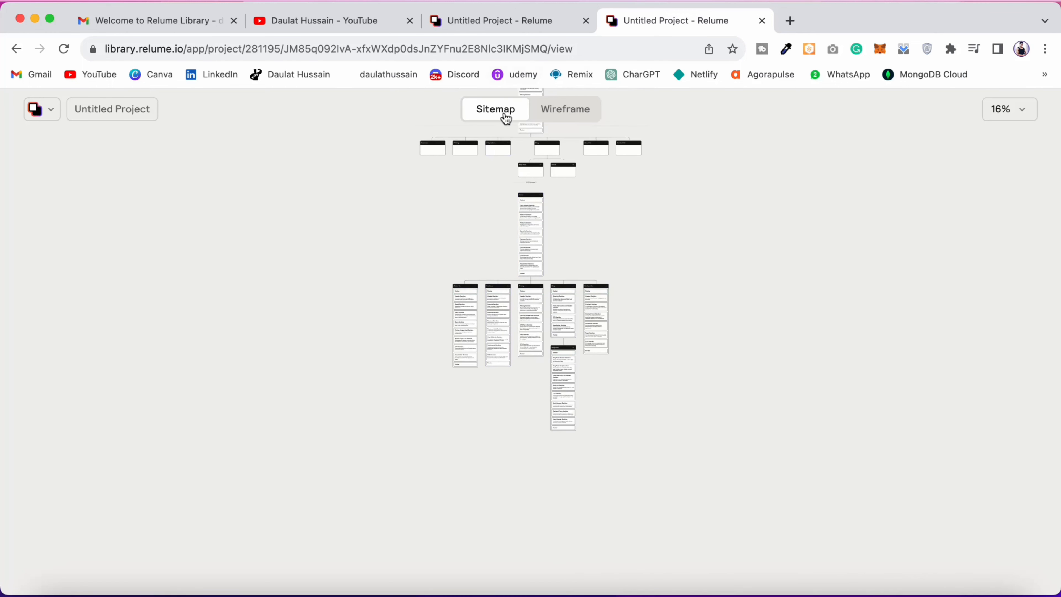
pyautogui.click(576, 112)
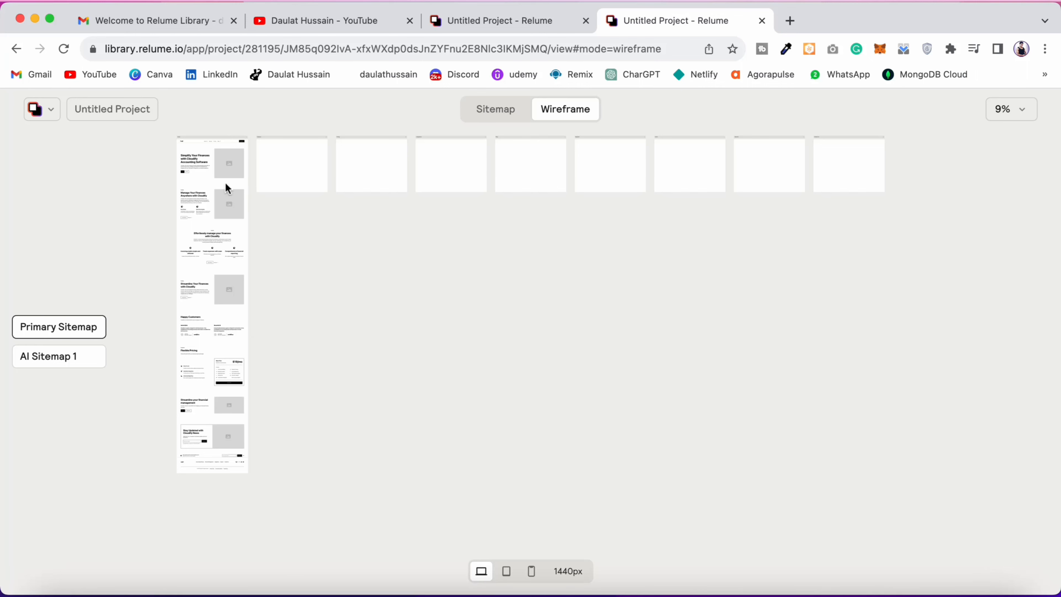
# Step: Return to the editable project, dismiss the share dialog and rename the untitled project with the owner's first name
pyautogui.click(131, 110)
pyautogui.click(526, 30)
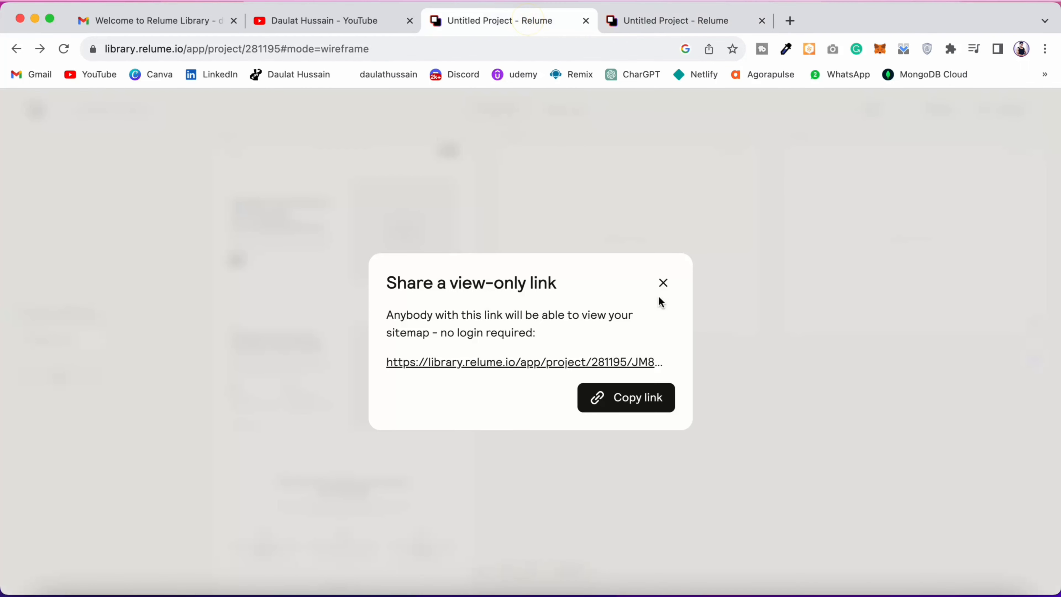
pyautogui.click(664, 282)
pyautogui.click(130, 109)
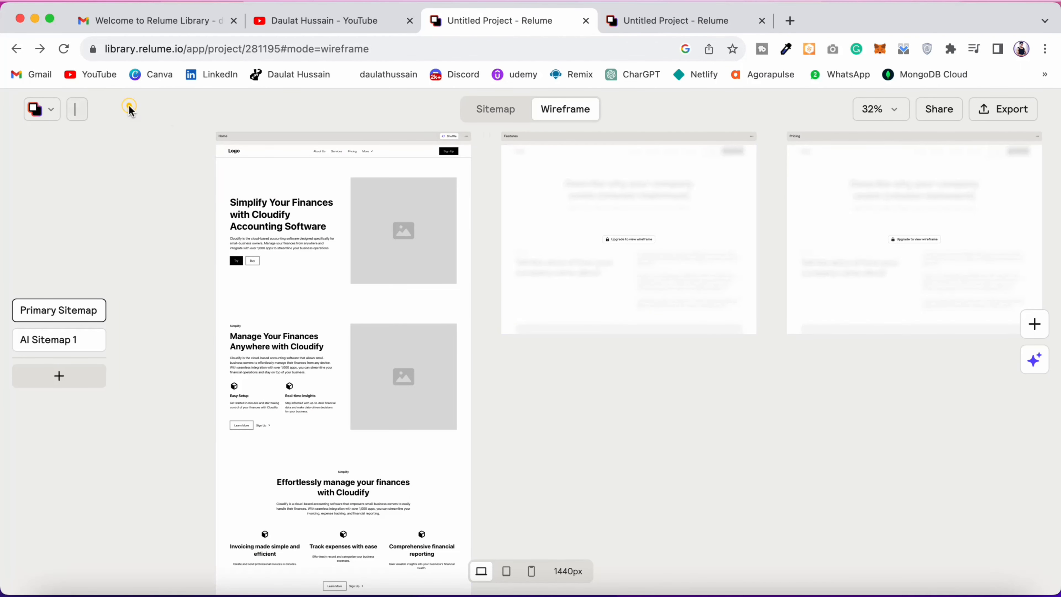
pyautogui.write('daulat')
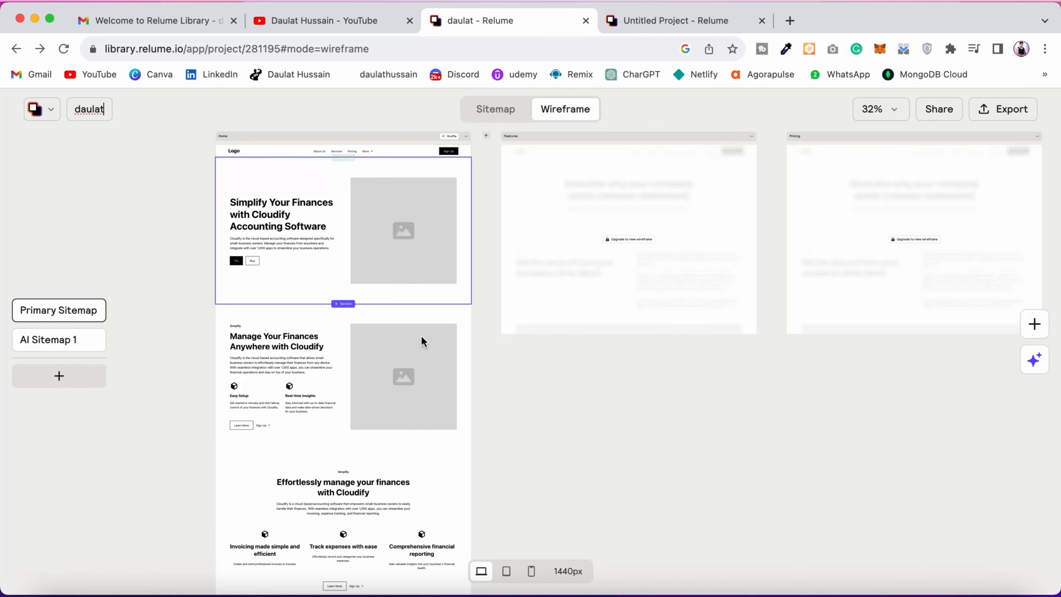
# Step: Preview the Home page wireframe at the 810px tablet breakpoint and the 390px mobile breakpoint
pyautogui.scroll(-10, 727, 415)
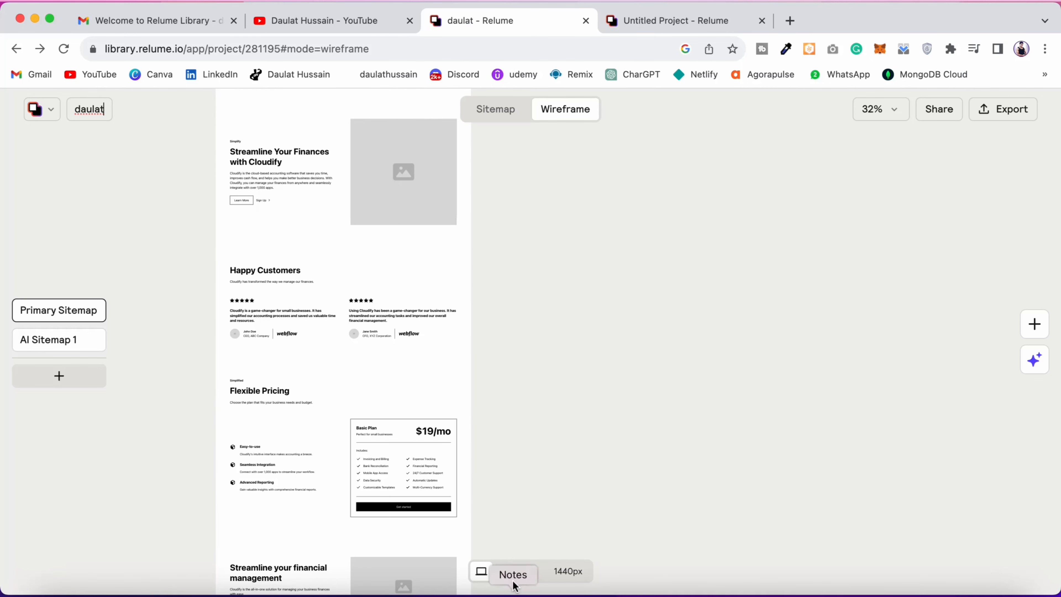
pyautogui.click(506, 571)
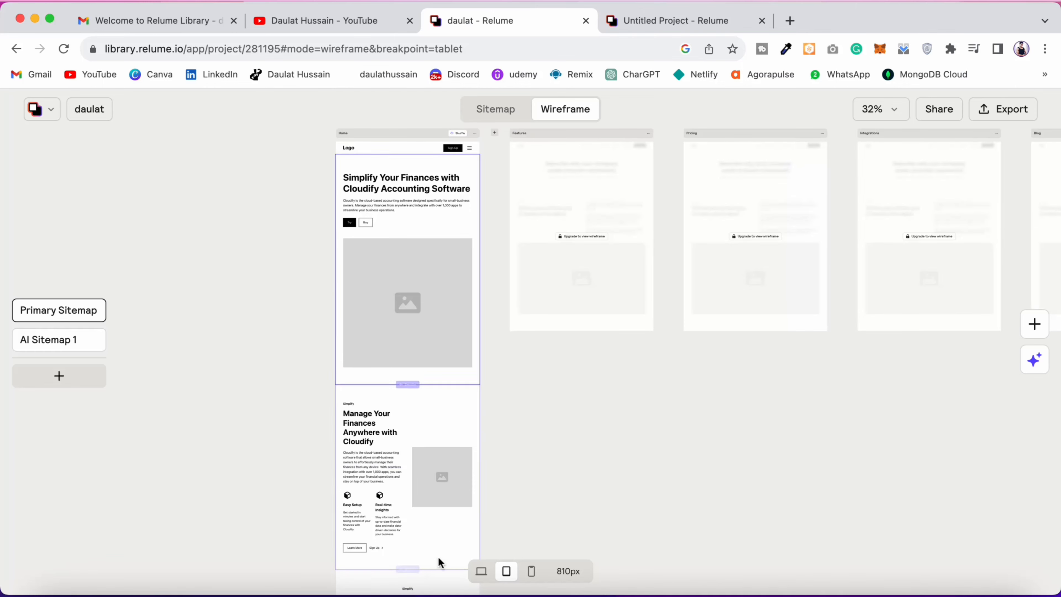
pyautogui.click(532, 571)
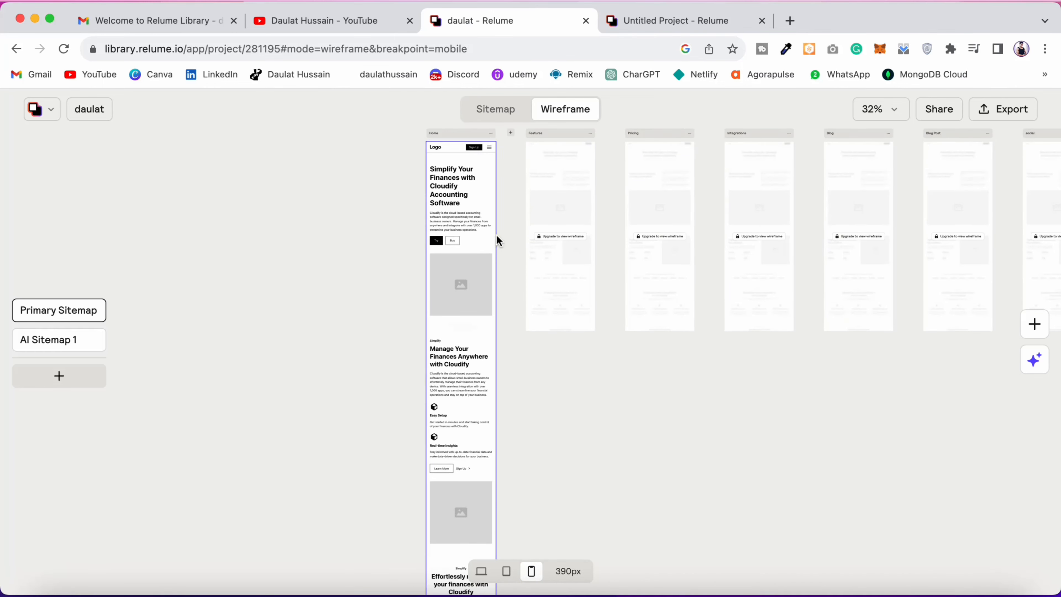
# Step: Expand and collapse the Navbar menu in the mobile Home wireframe and look through the sections below
pyautogui.scroll(5, 497, 235)
pyautogui.scroll(5, 497, 235)
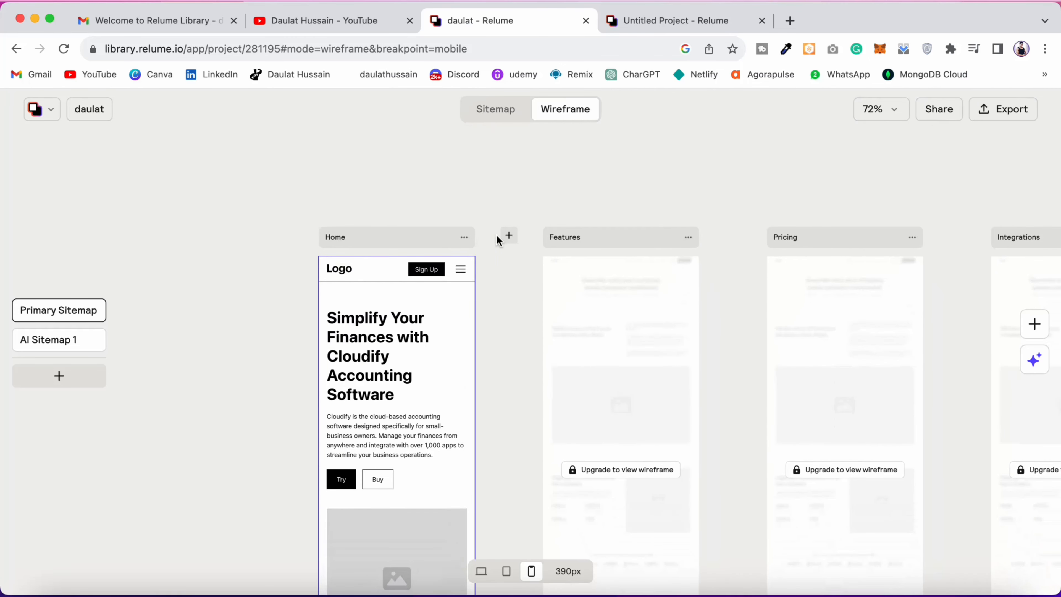
pyautogui.click(461, 270)
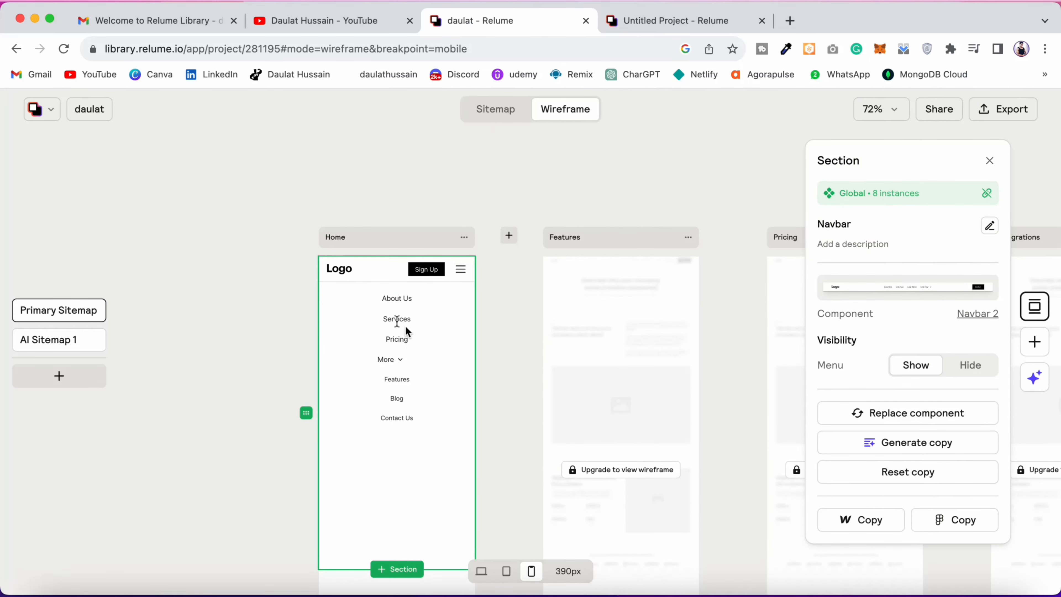
pyautogui.click(458, 271)
pyautogui.scroll(-10, 635, 378)
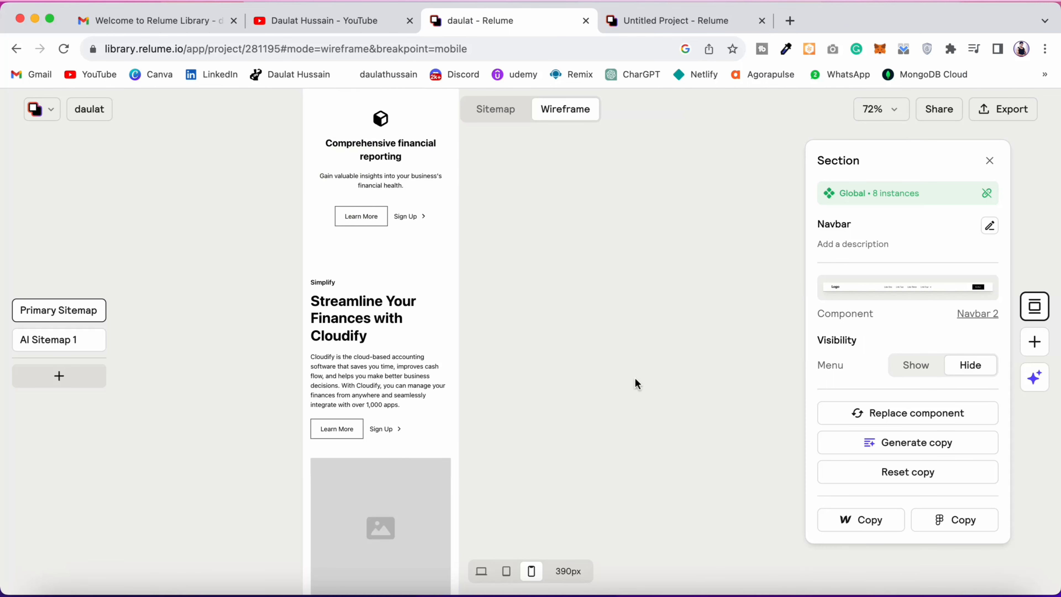